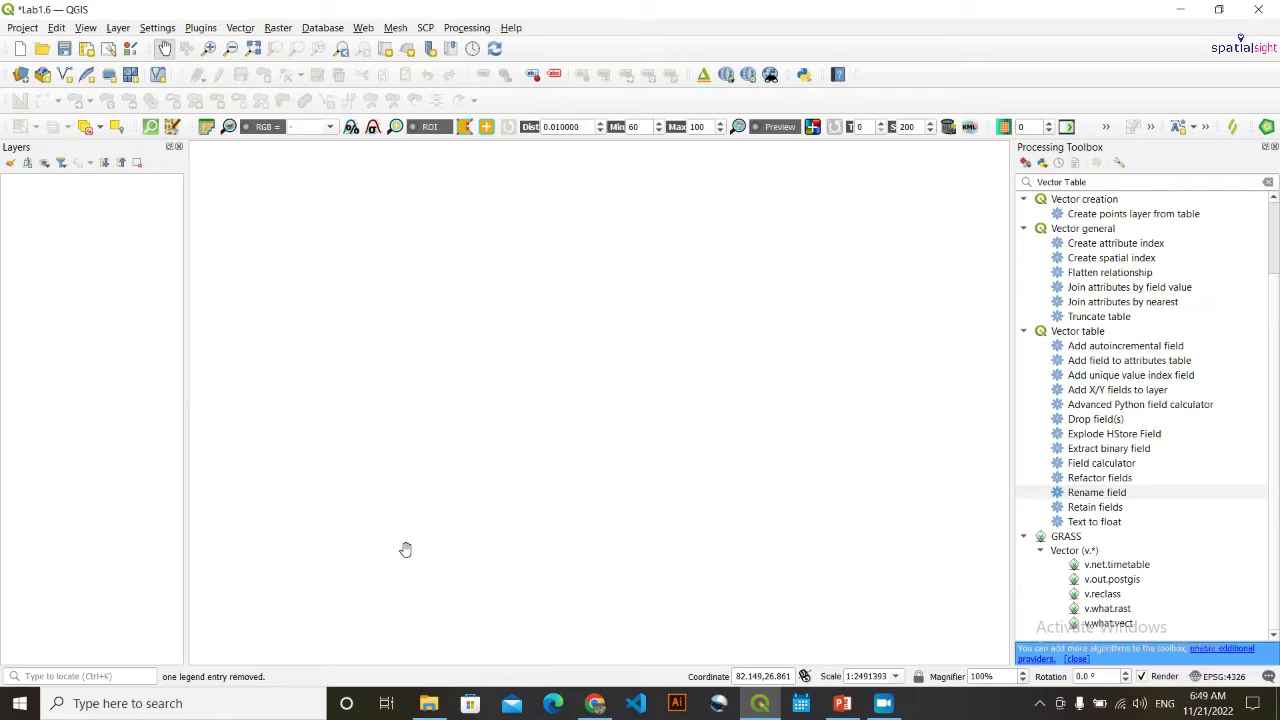
Step: Restore the File Explorer window showing the Lab1.6\data folder over QGIS
click(428, 703)
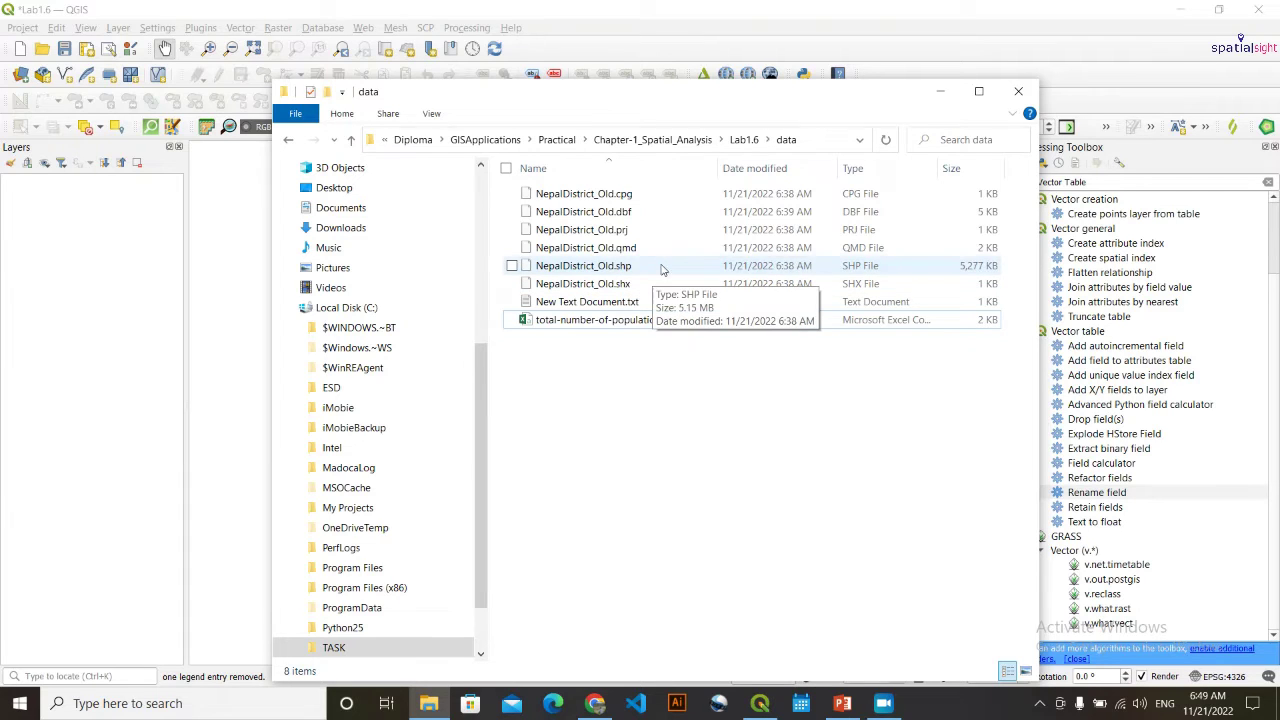
Step: Drag NepalDistrict_Old.shp into the QGIS Layers panel, then minimize the folder window
click(630, 270)
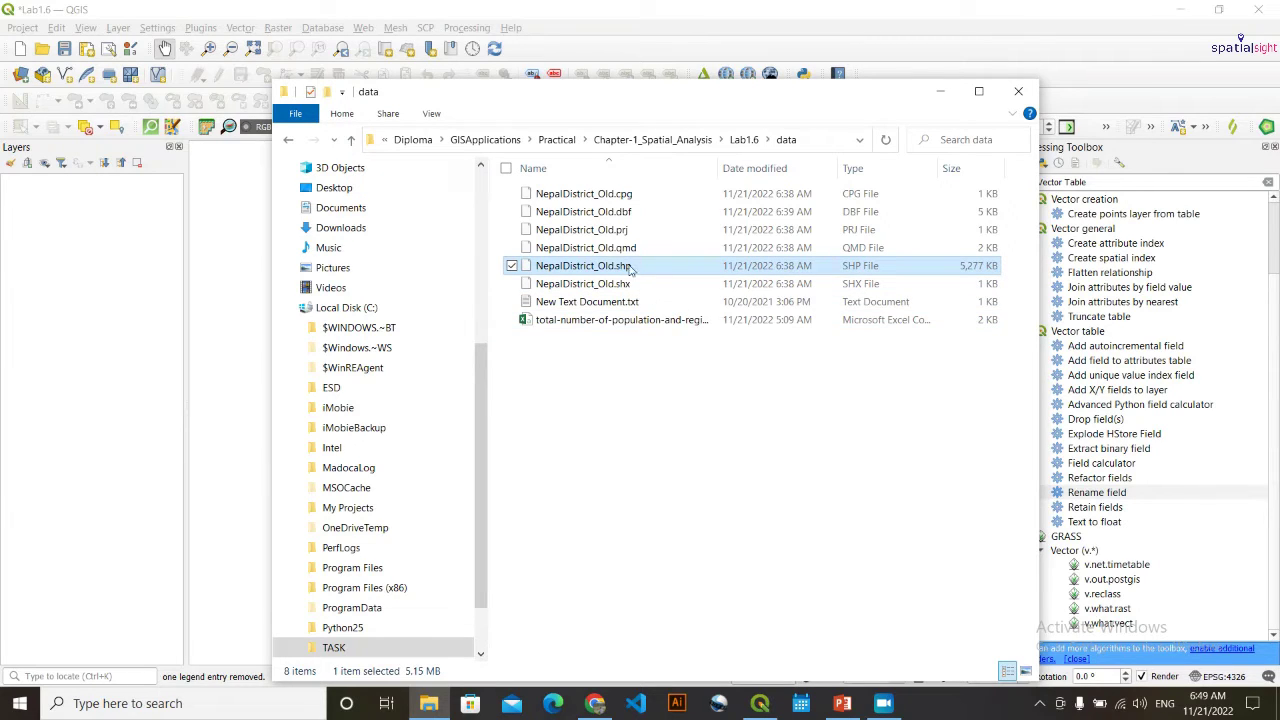
drag(664, 267, 62, 290)
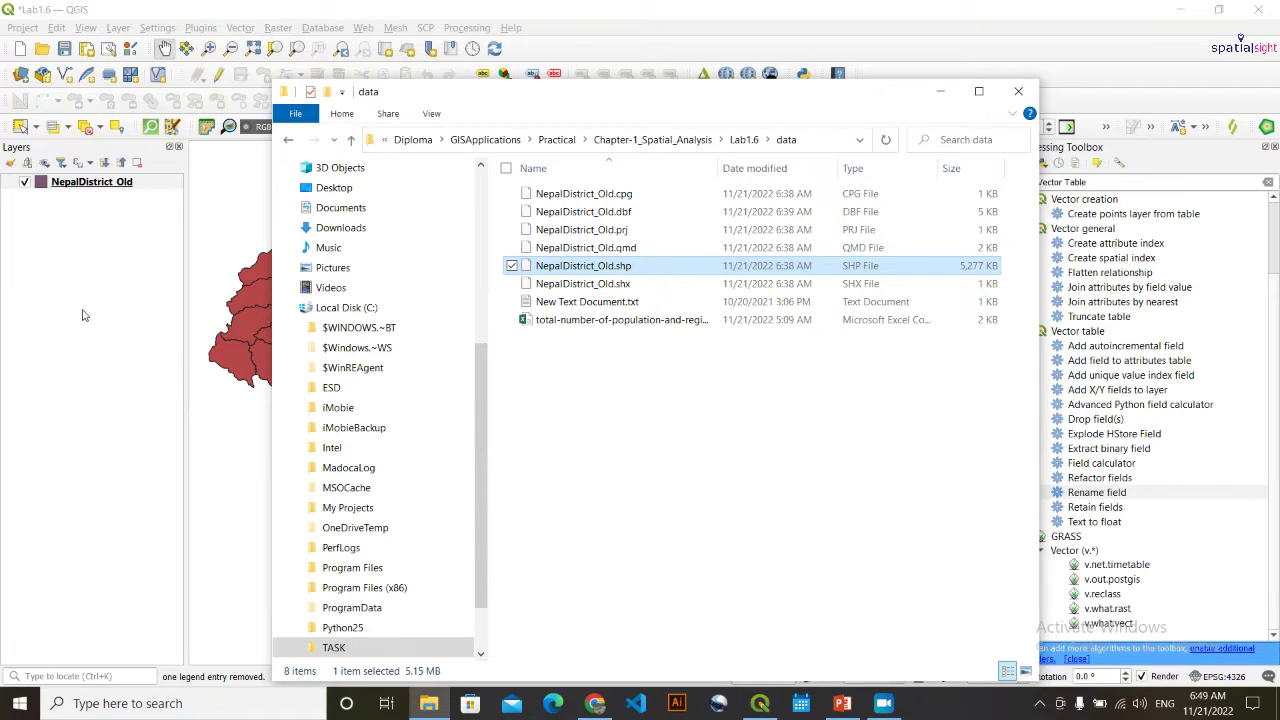
click(615, 445)
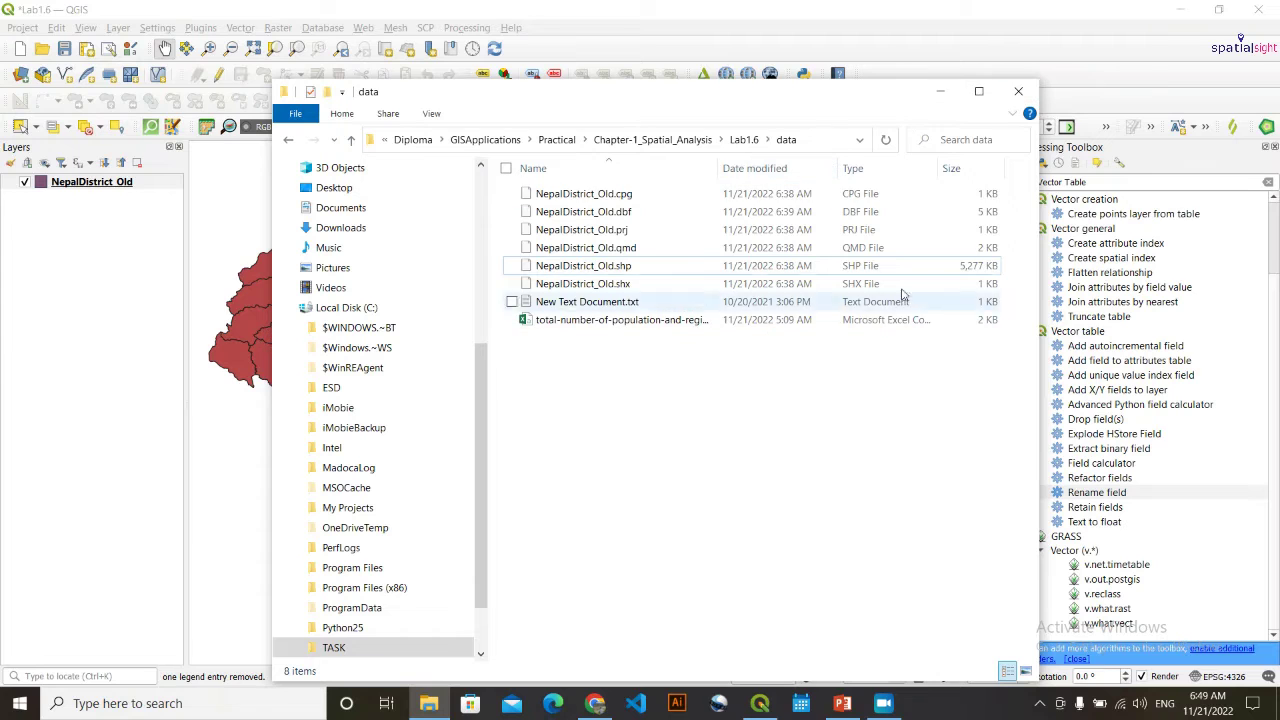
click(941, 92)
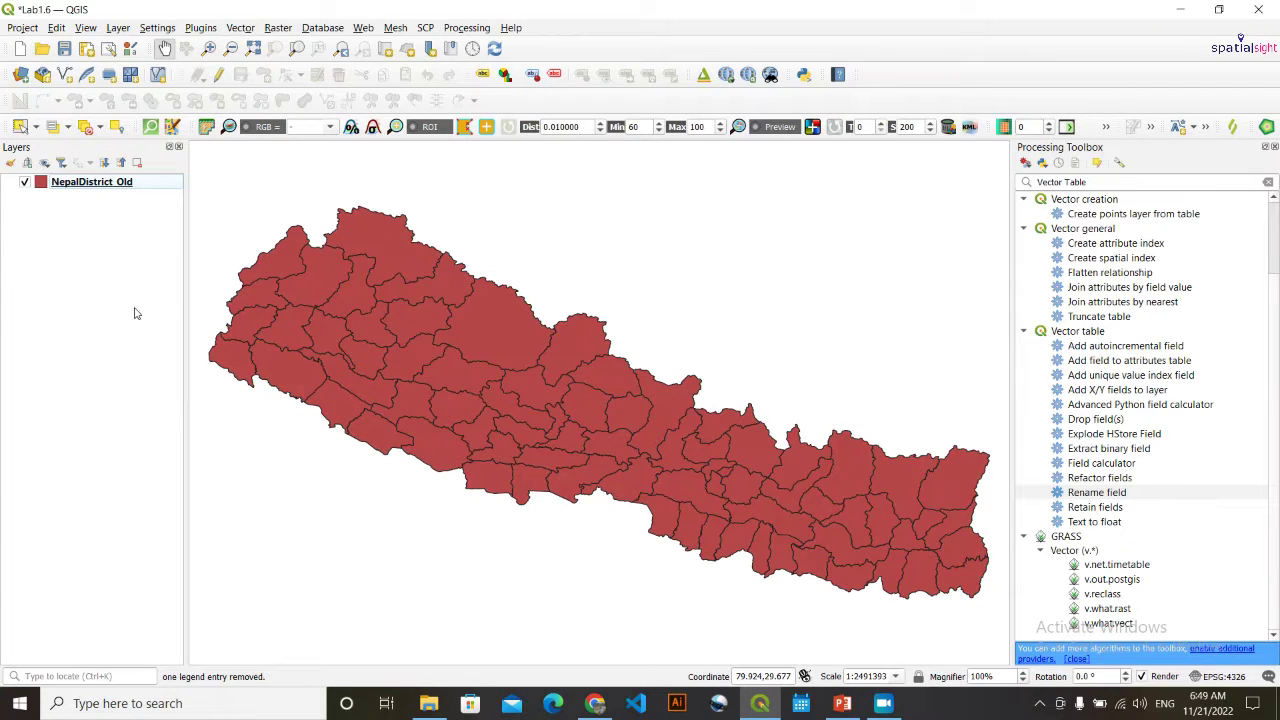
Step: Load the population and registered-voters CSV through Add Delimited Text Layer as a no-geometry table
click(116, 28)
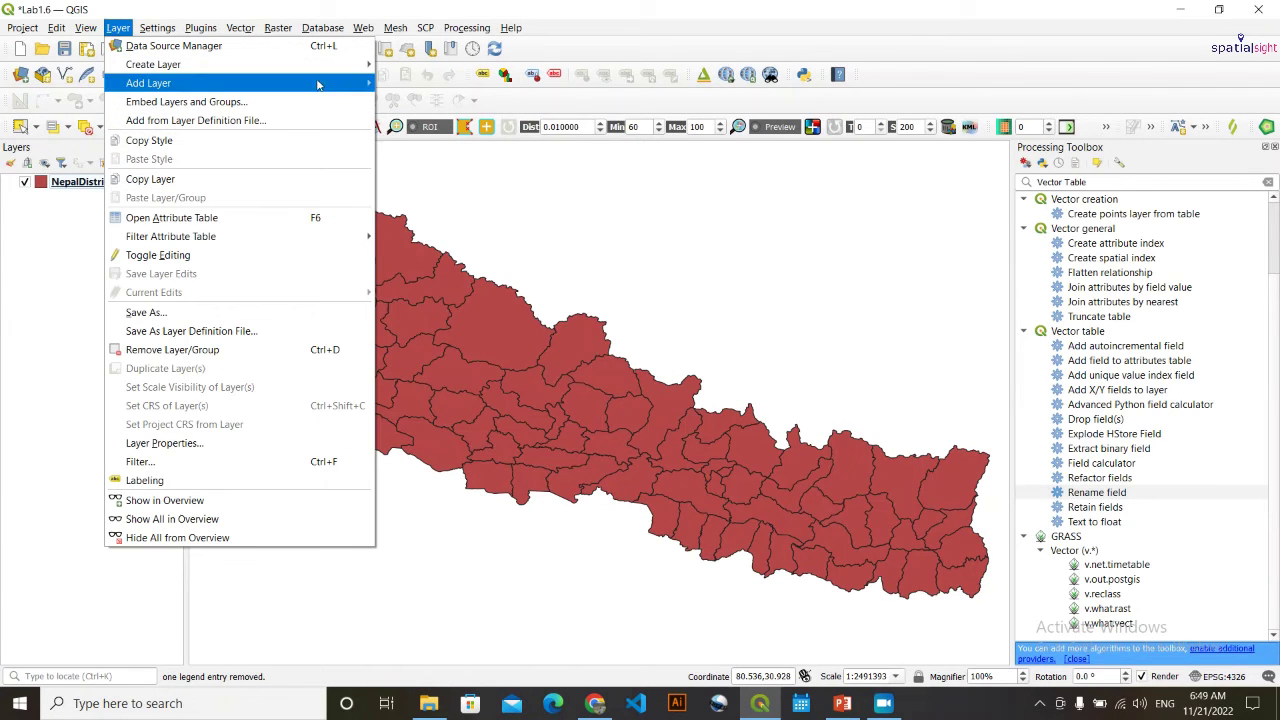
mouse_move(313, 92)
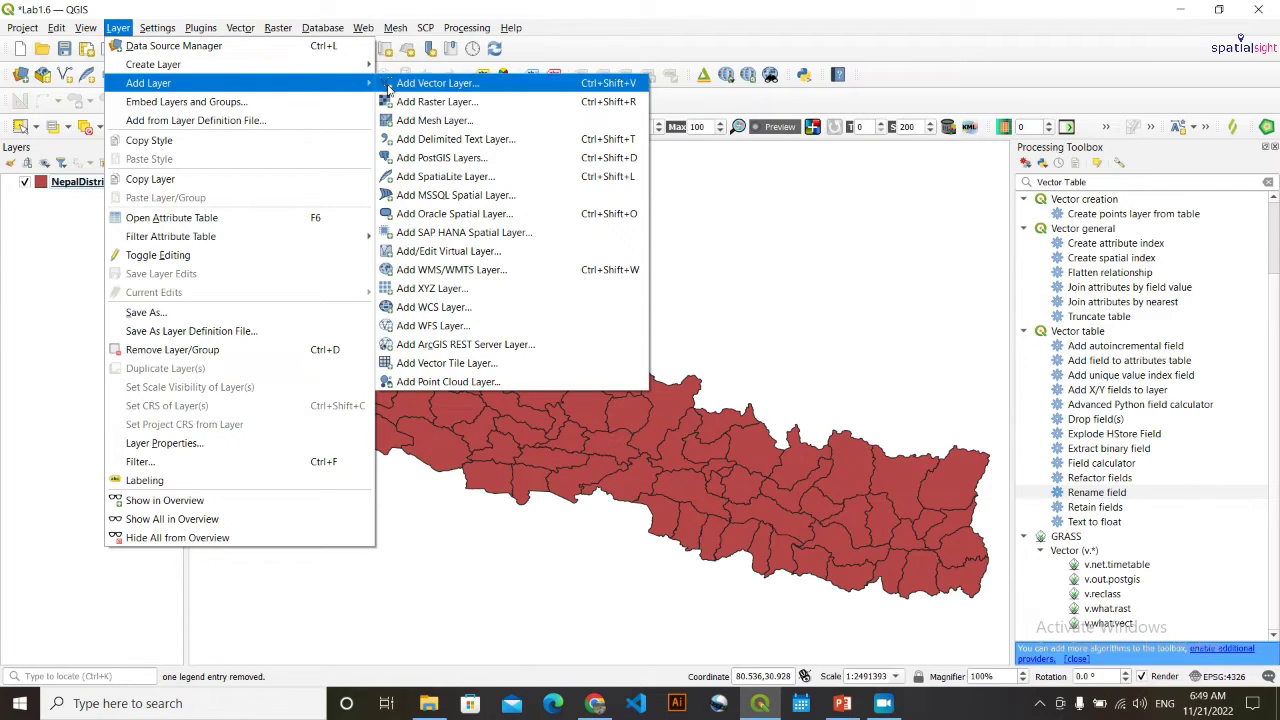
click(601, 142)
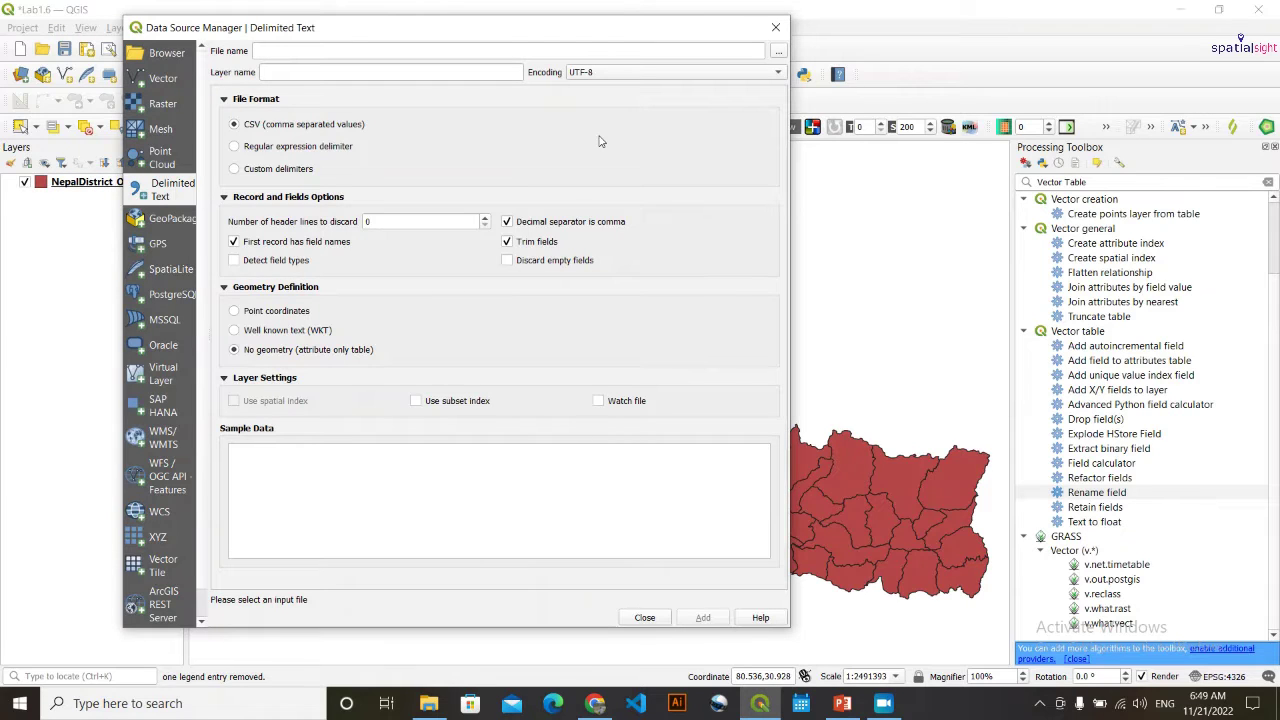
click(779, 56)
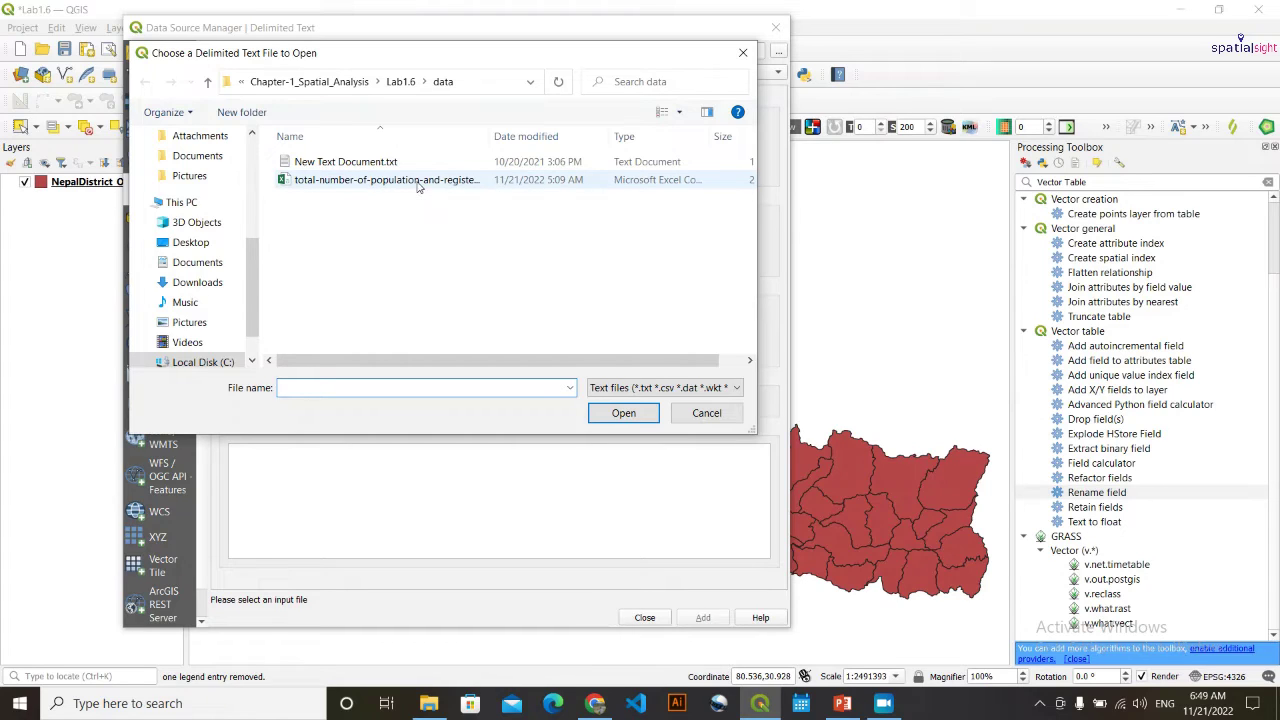
click(506, 188)
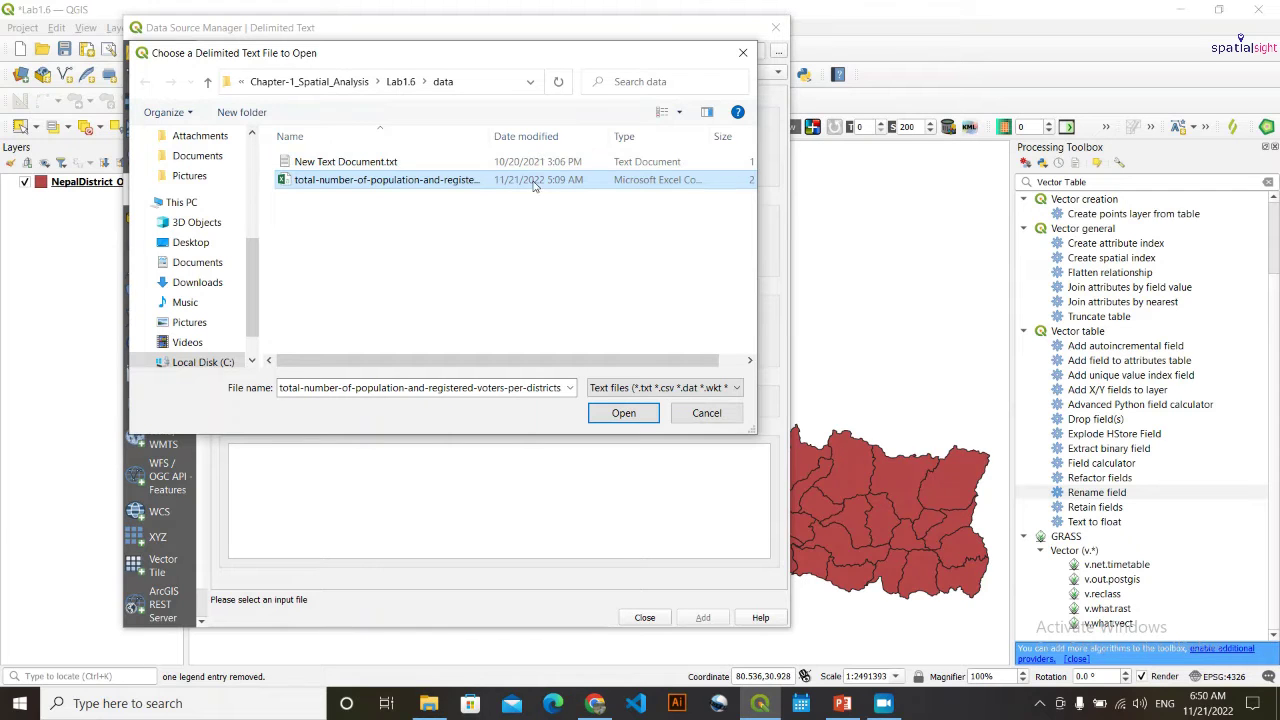
click(623, 412)
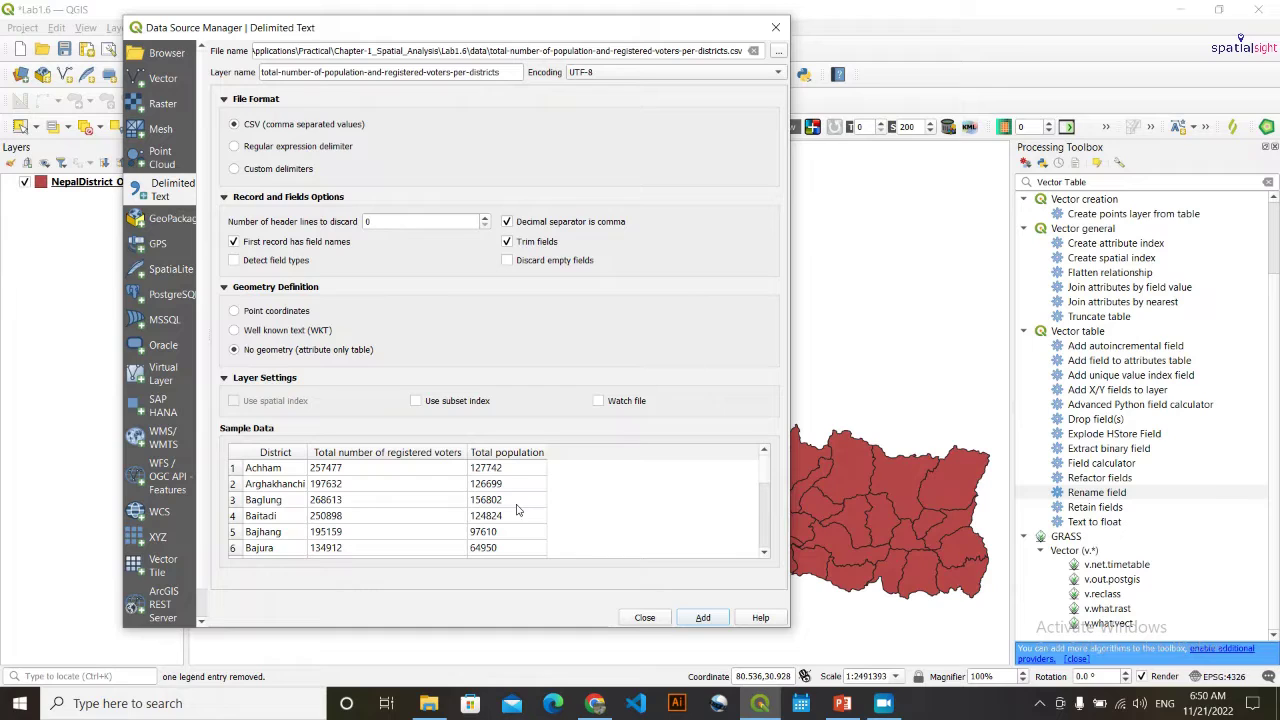
scroll(694, 497, down, 5)
scroll(500, 515, up, 5)
scroll(270, 480, down, 2)
scroll(275, 490, up, 2)
scroll(463, 505, down, 5)
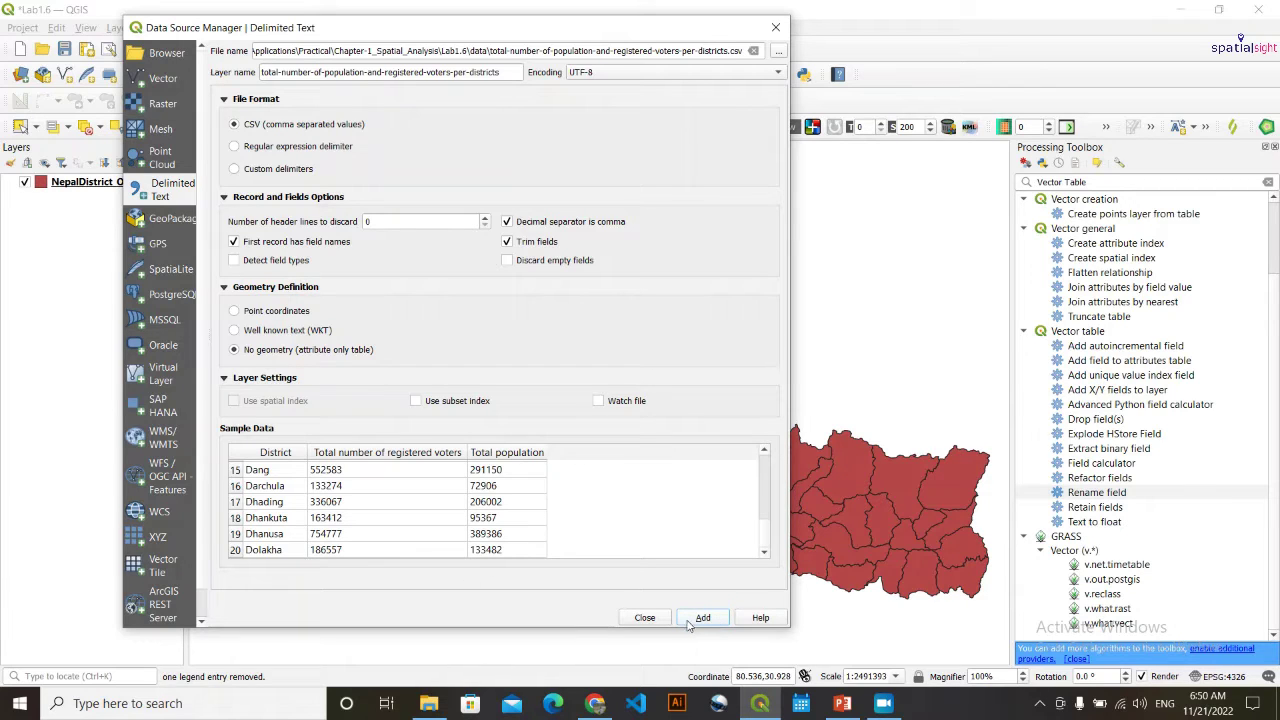
click(690, 622)
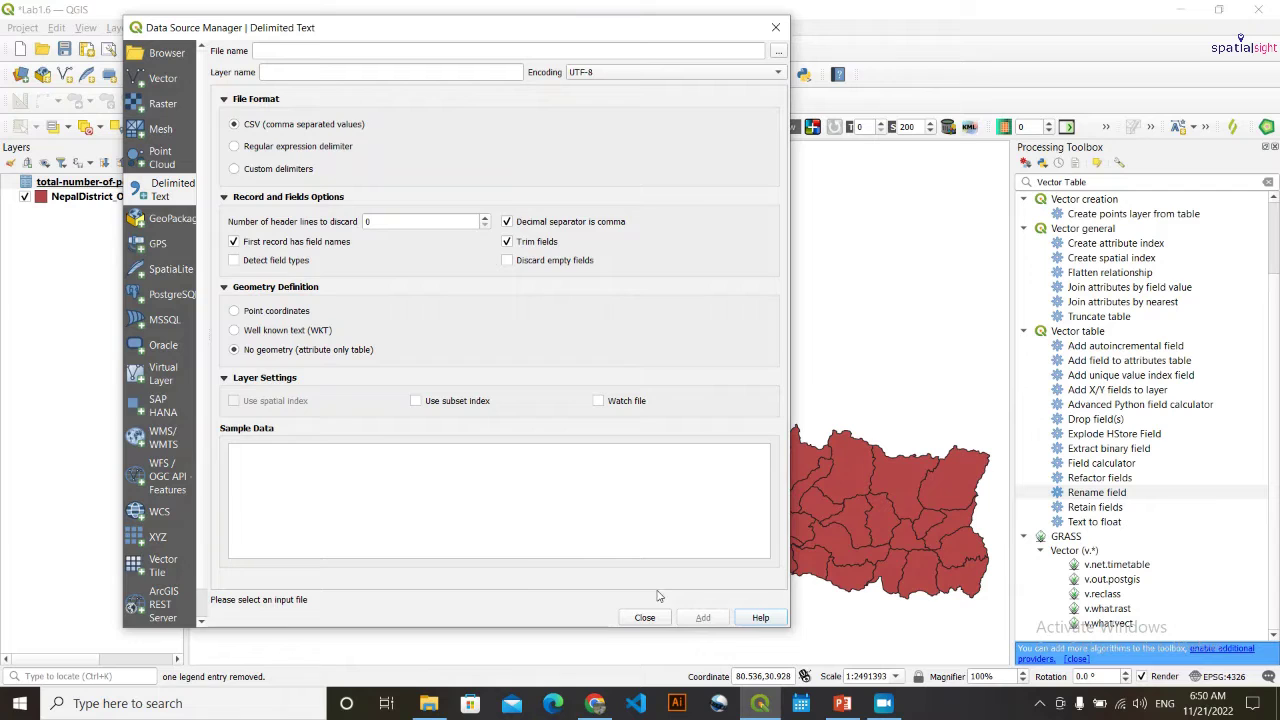
click(644, 617)
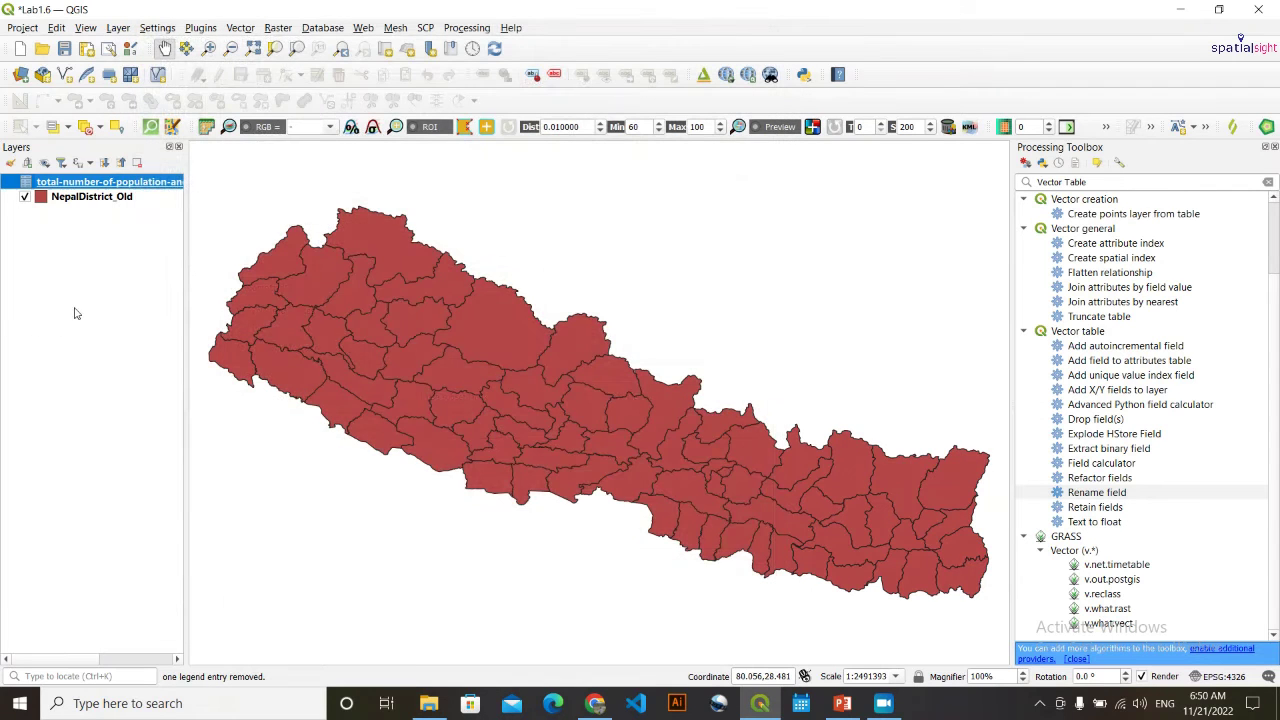
drag(518, 335, 524, 308)
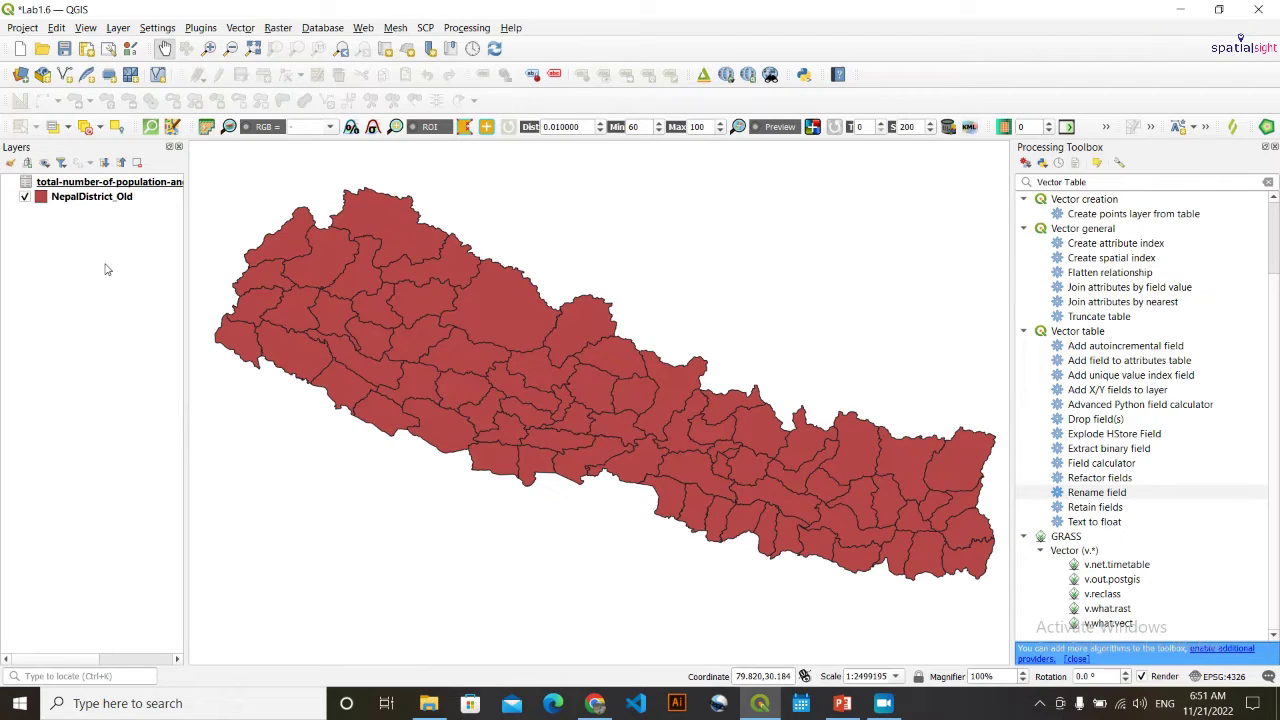
Step: Select the NepalDistrict_Old layer, keeping its original name
click(100, 198)
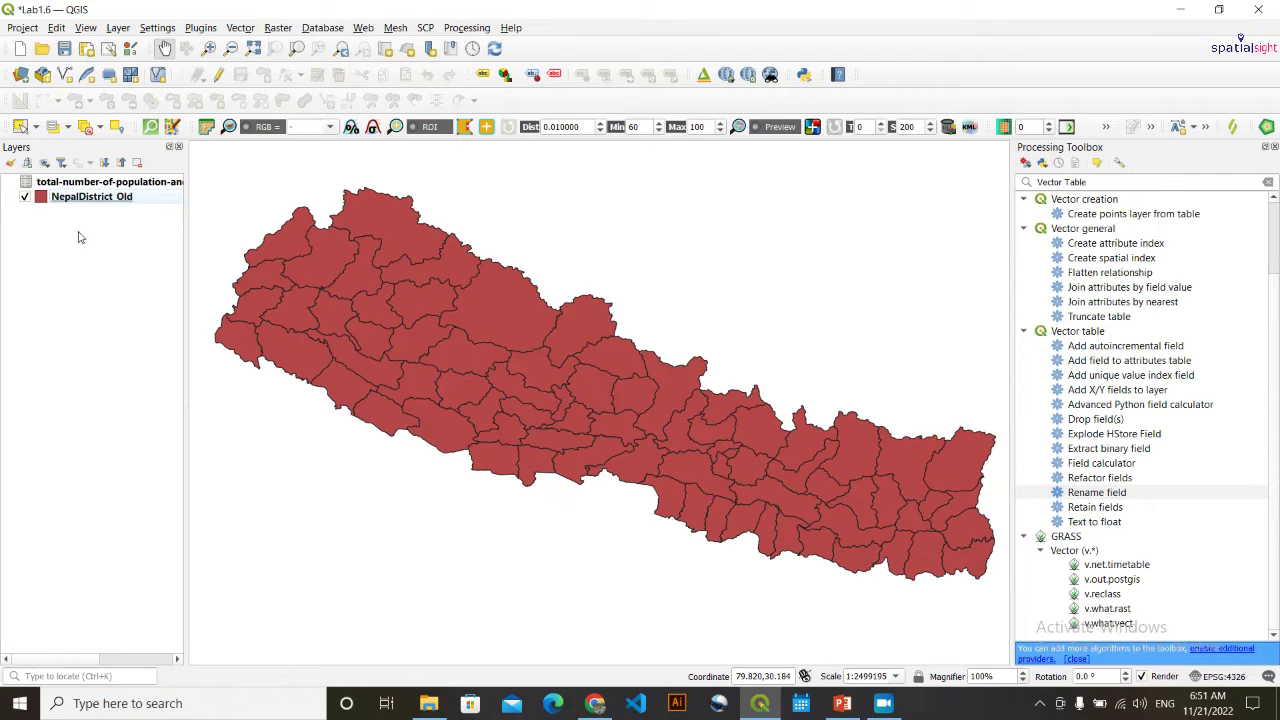
click(113, 199)
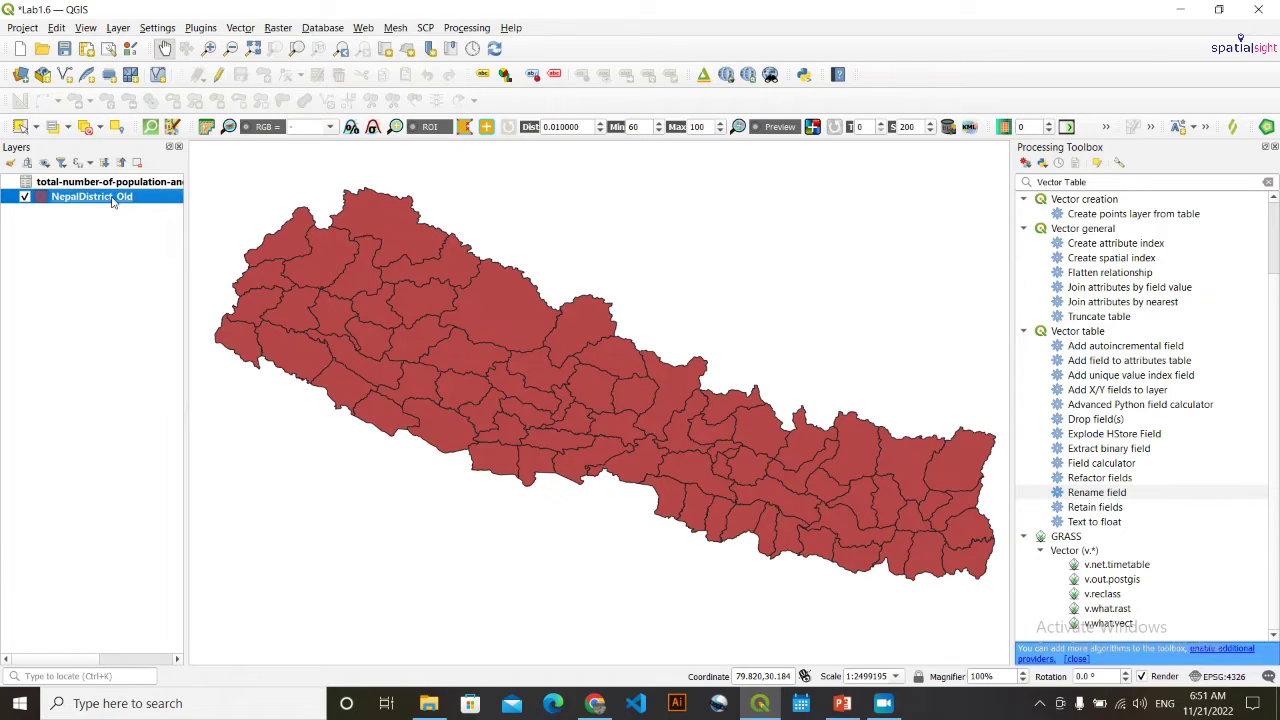
click(115, 198)
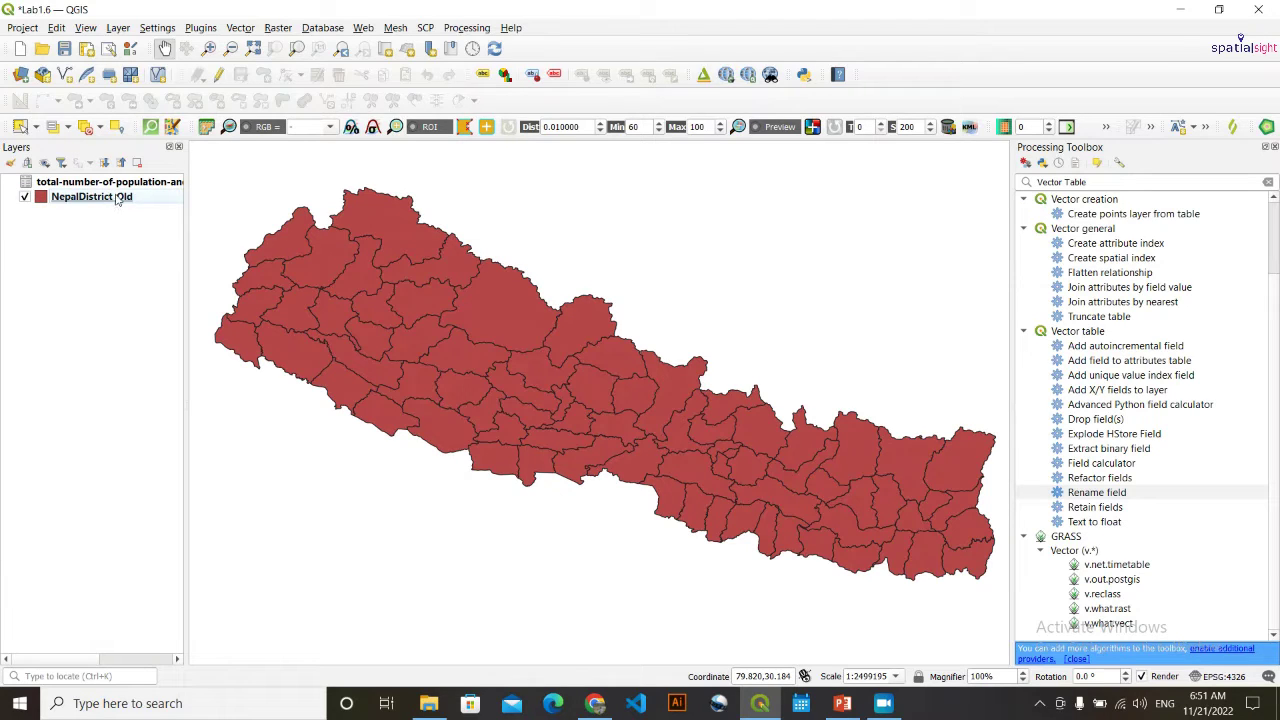
key(Return)
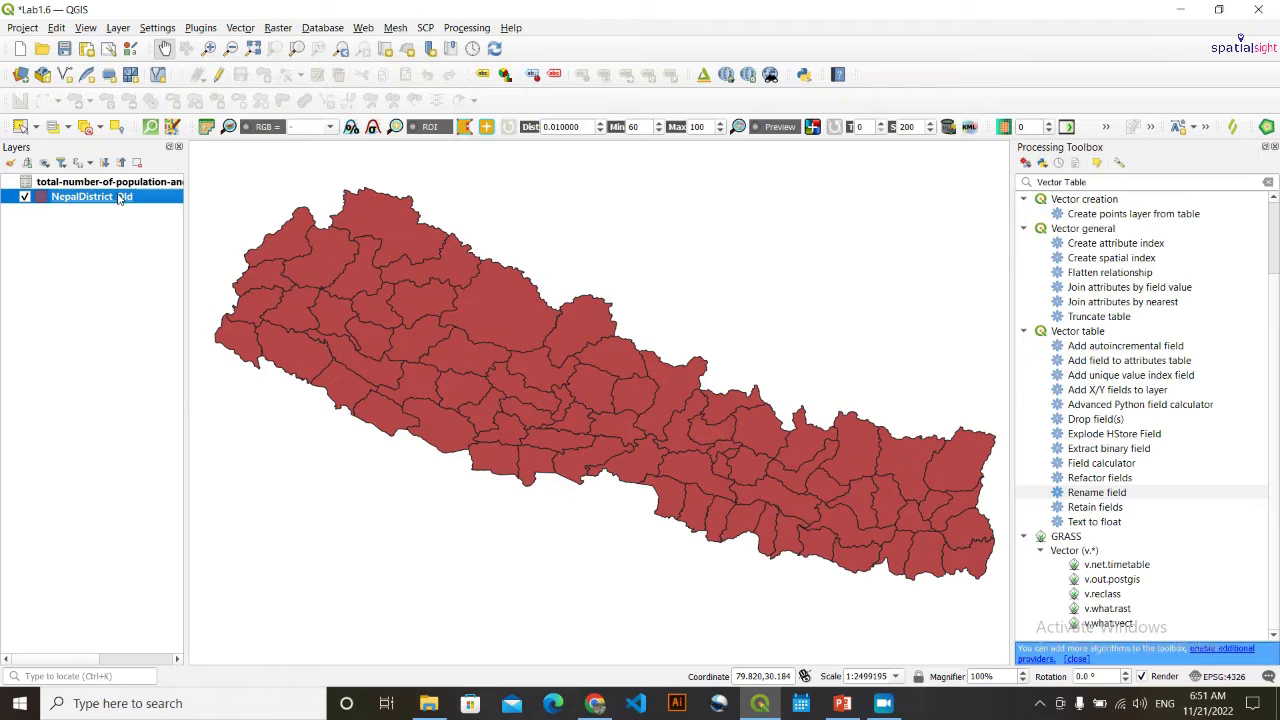
click(125, 238)
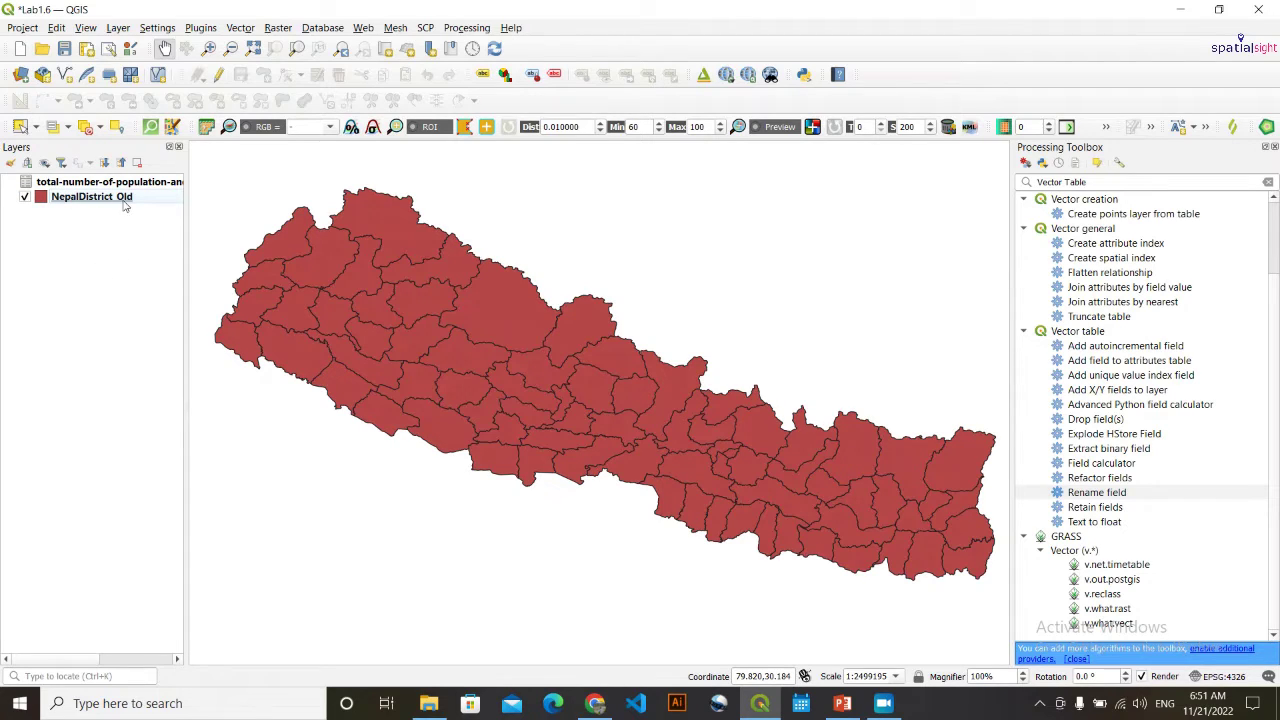
Step: Open the NepalDistrict_Old attribute table, narrow it and move it aside
right_click(117, 196)
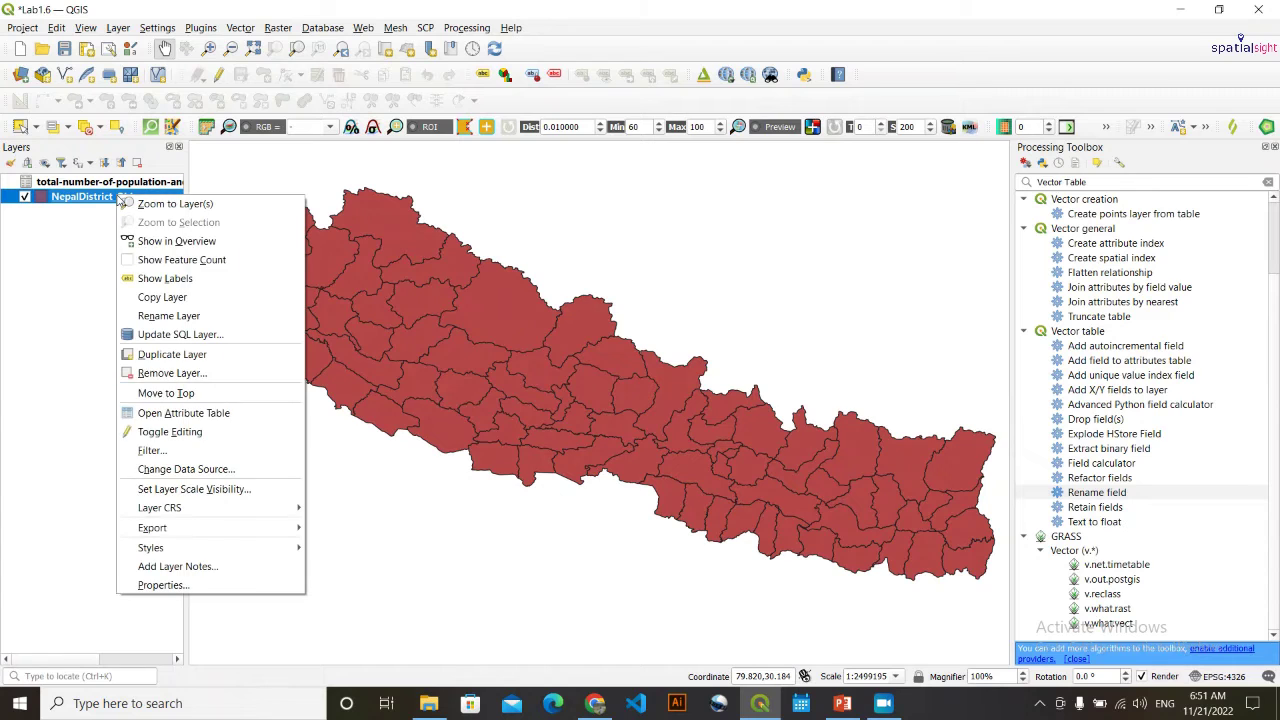
click(213, 415)
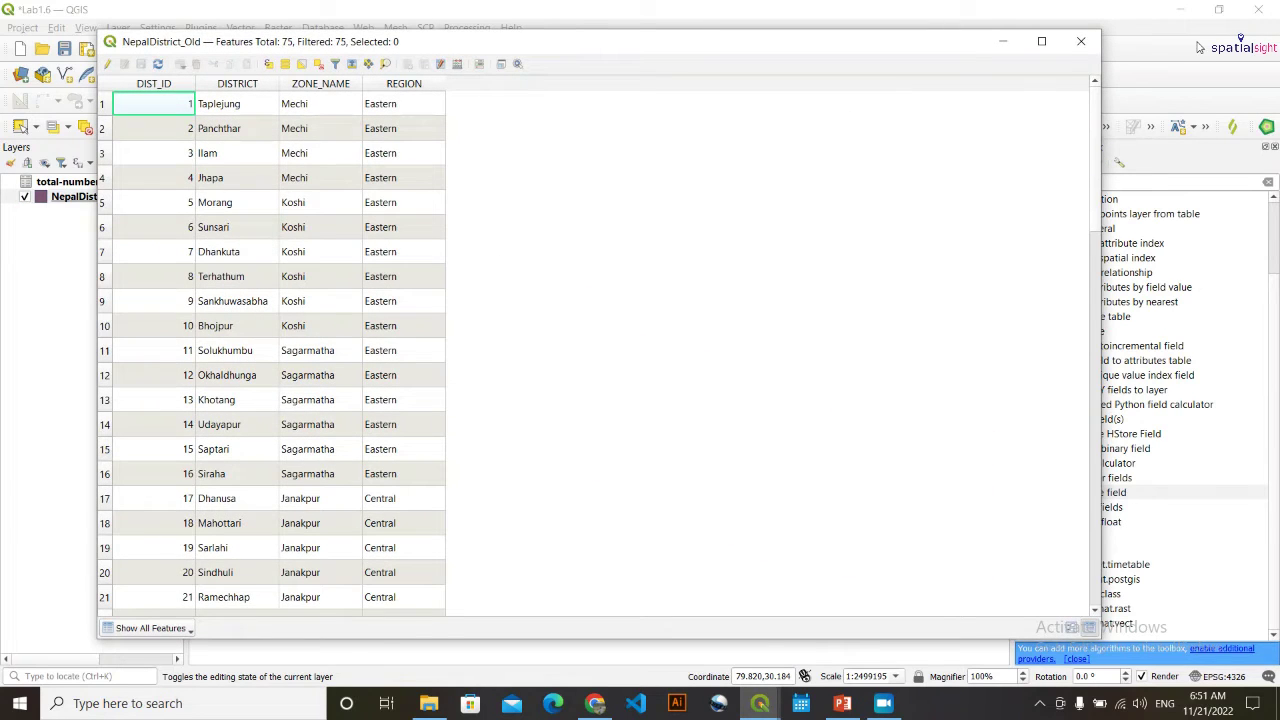
drag(1100, 76, 532, 125)
drag(408, 49, 884, 52)
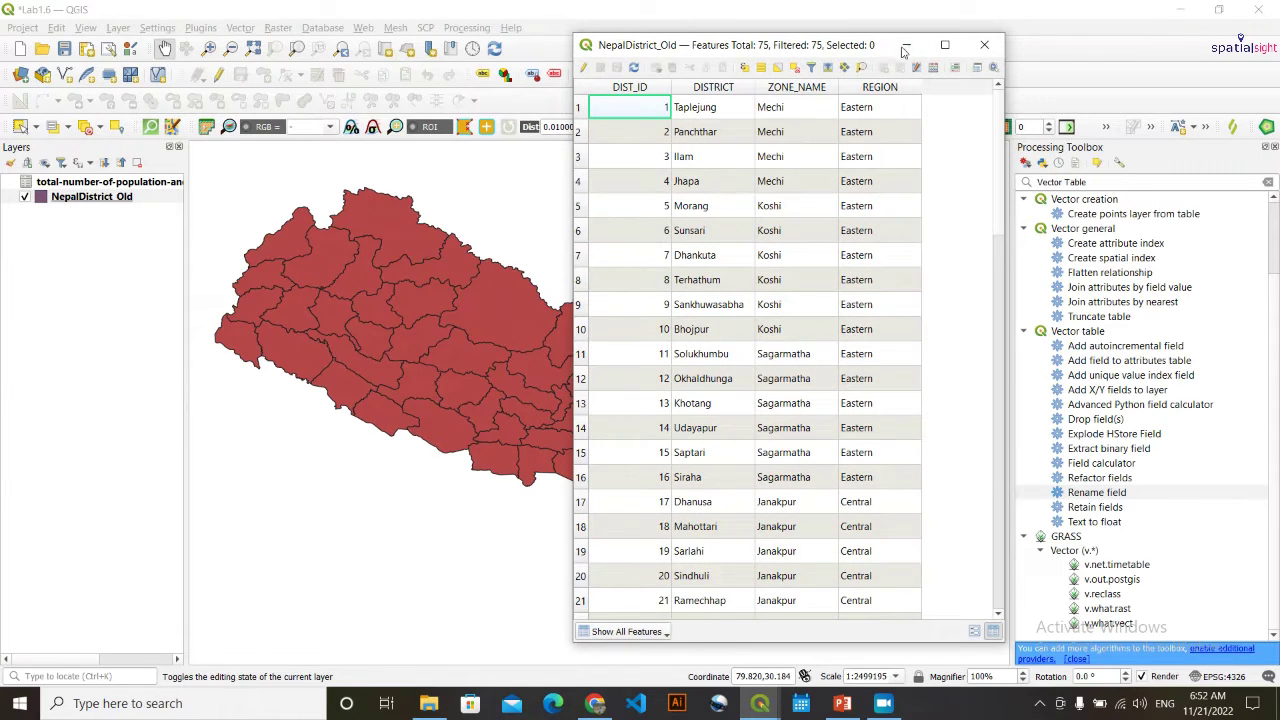
click(906, 45)
Step: Open the population CSV's attribute table and arrange both tables side by side
click(120, 182)
right_click(120, 185)
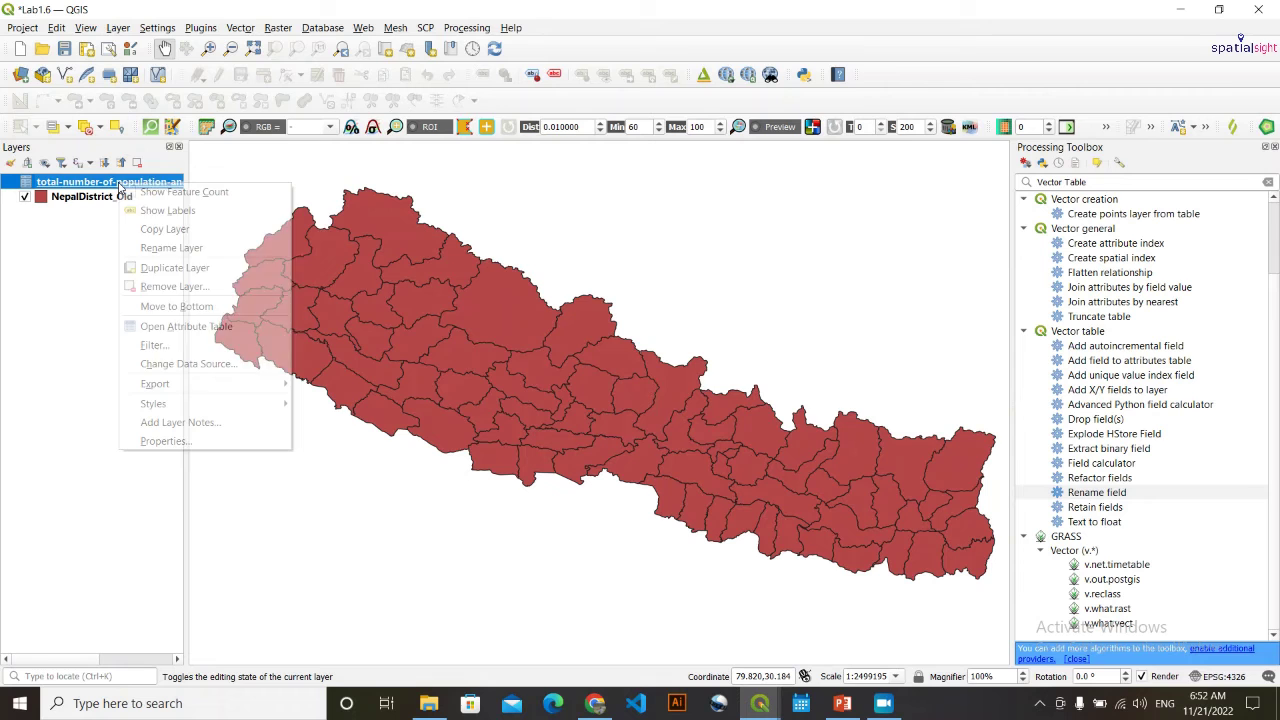
click(218, 332)
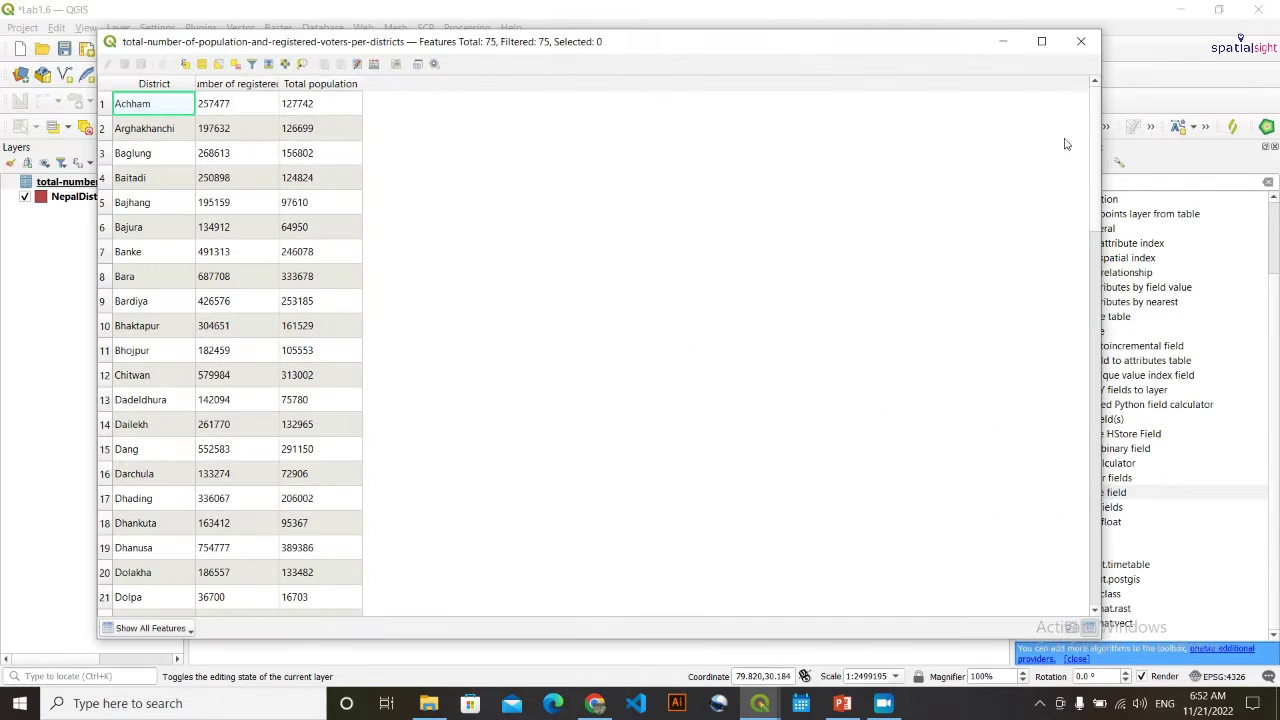
drag(1096, 110, 487, 157)
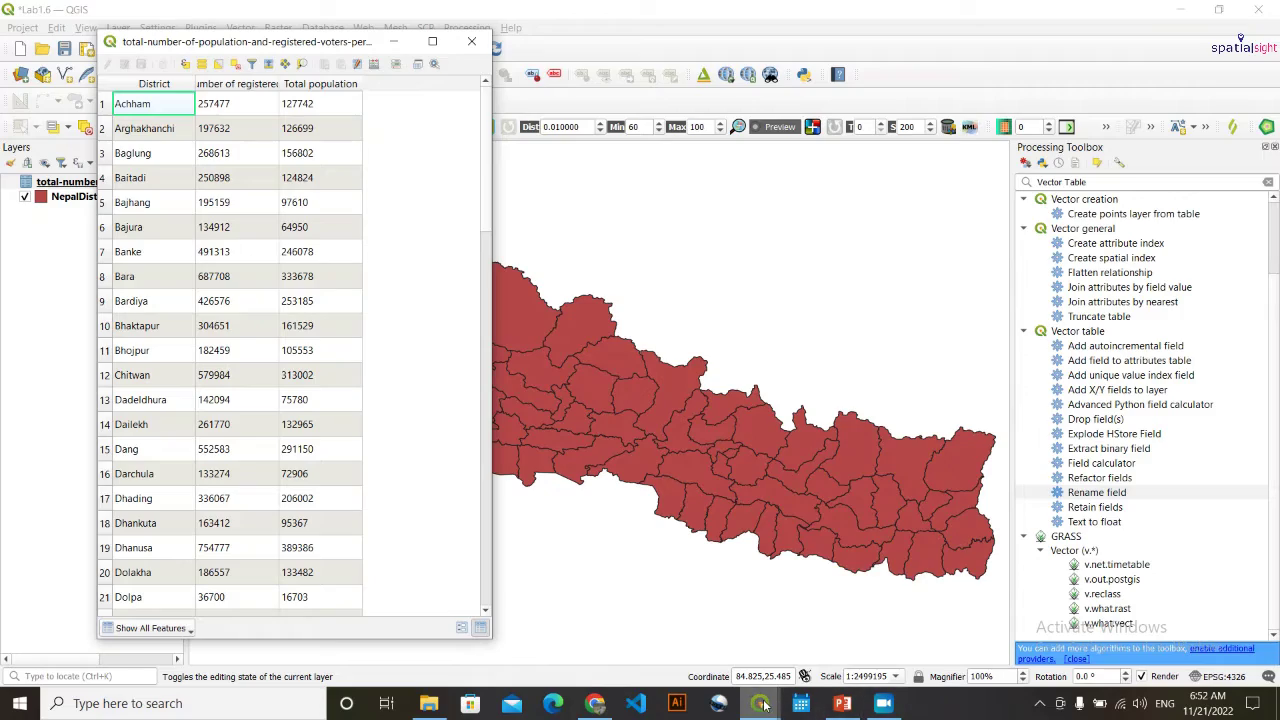
mouse_move(760, 706)
mouse_move(903, 635)
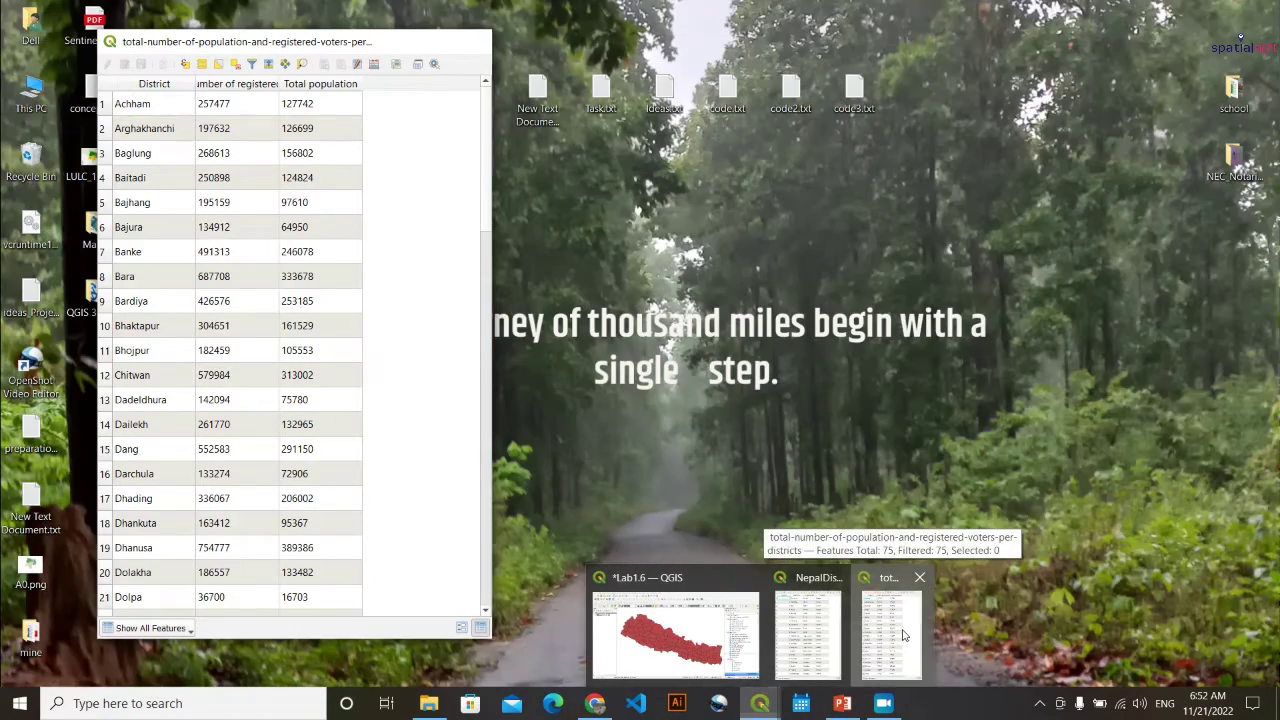
click(903, 635)
drag(260, 44, 878, 37)
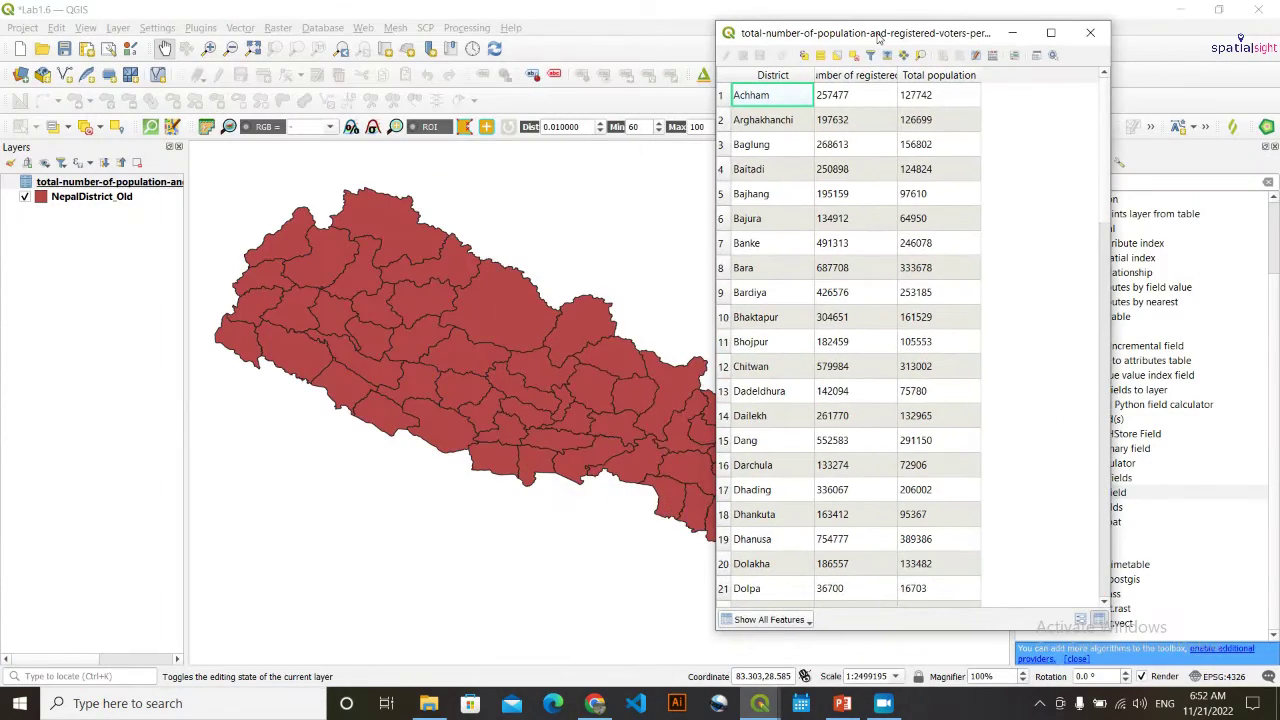
mouse_move(760, 705)
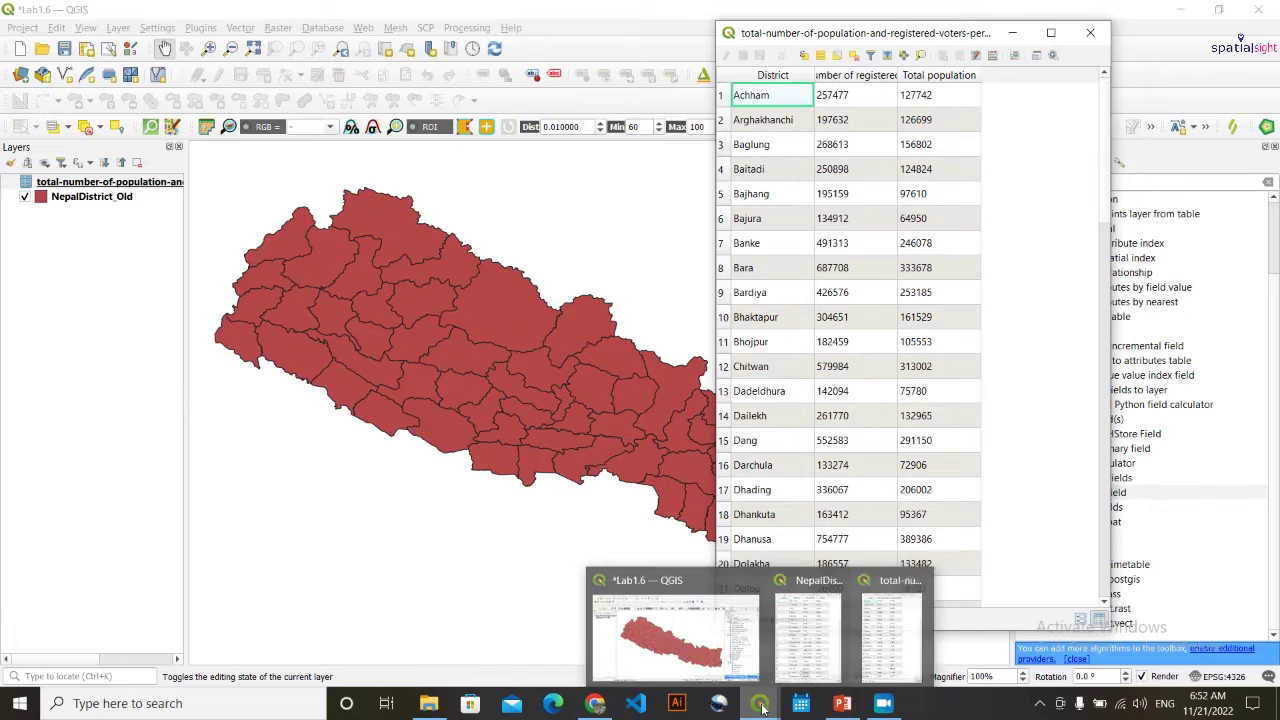
click(810, 655)
drag(862, 45, 552, 33)
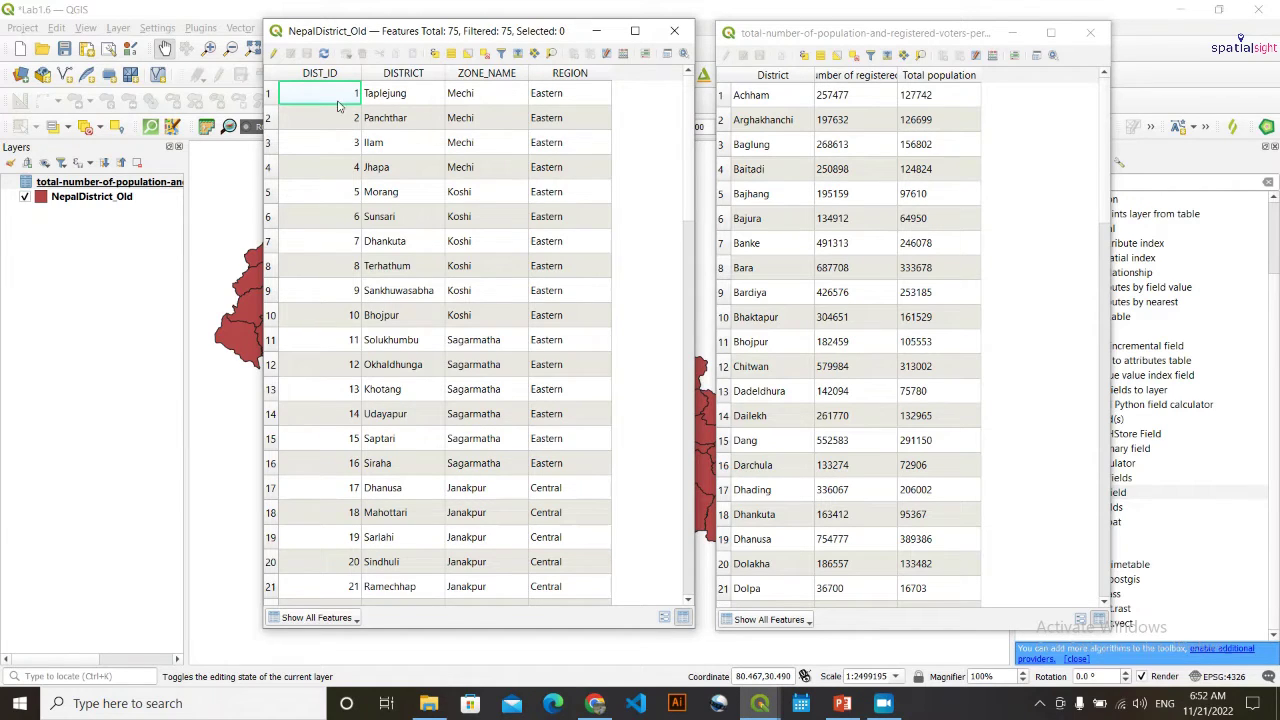
Step: Sort the NepalDistrict_Old table ascending by DISTRICT and widen the registered-voters column
click(399, 80)
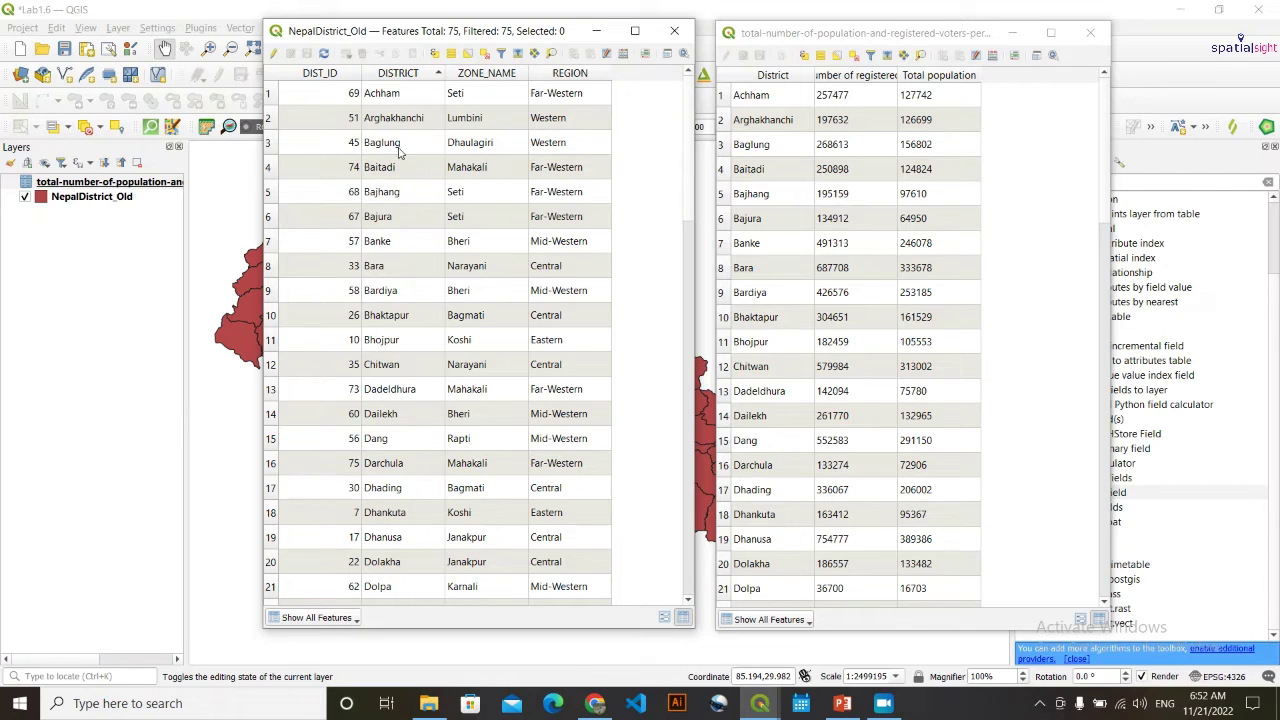
scroll(412, 335, down, 18)
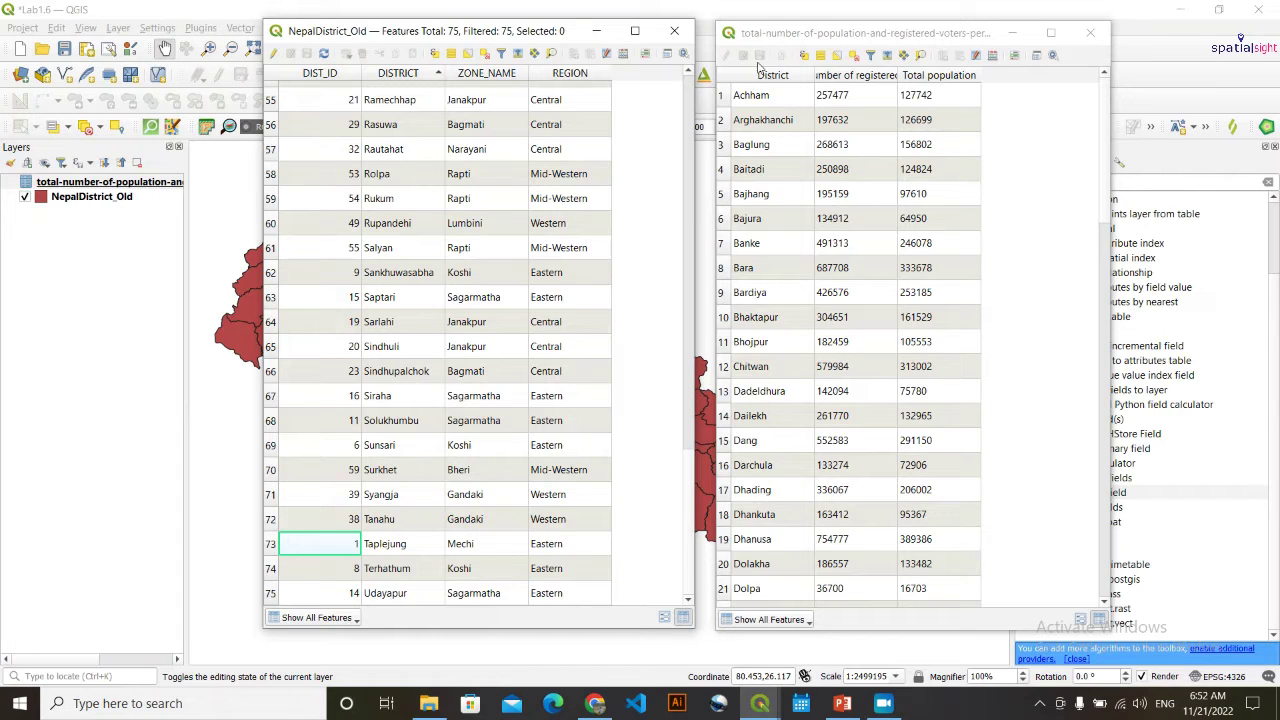
scroll(762, 193, down, 18)
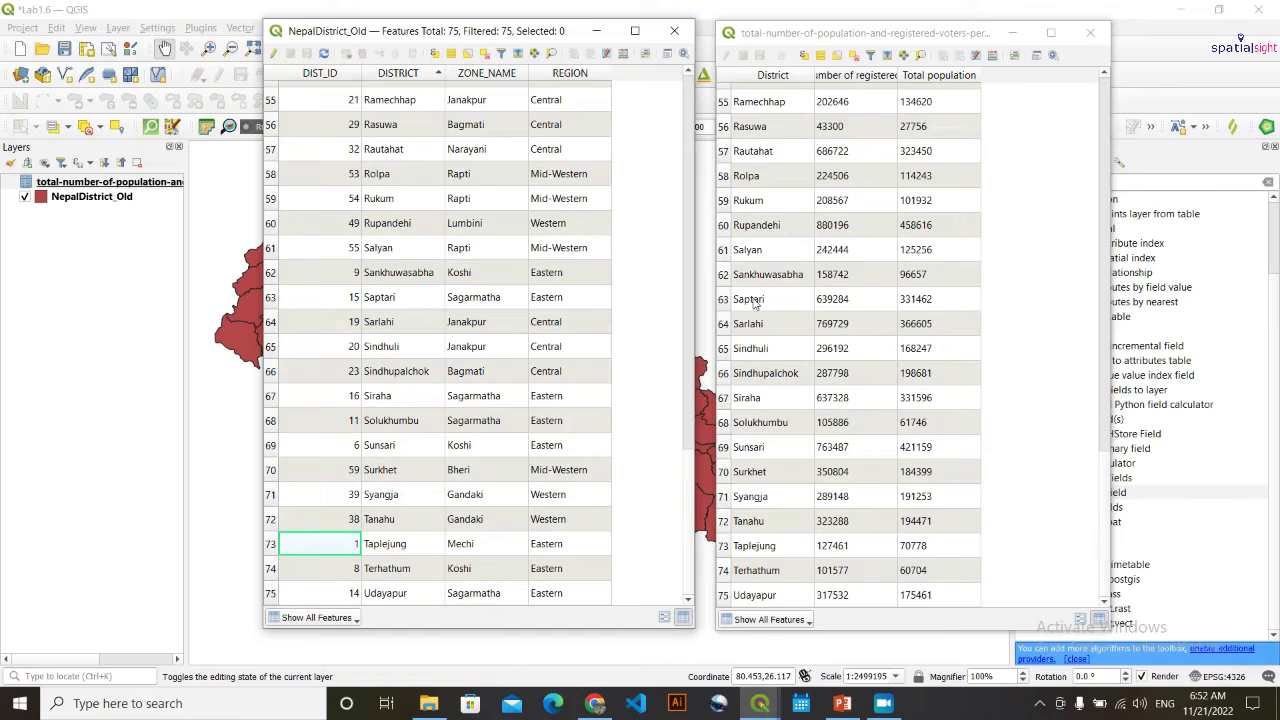
scroll(757, 304, up, 18)
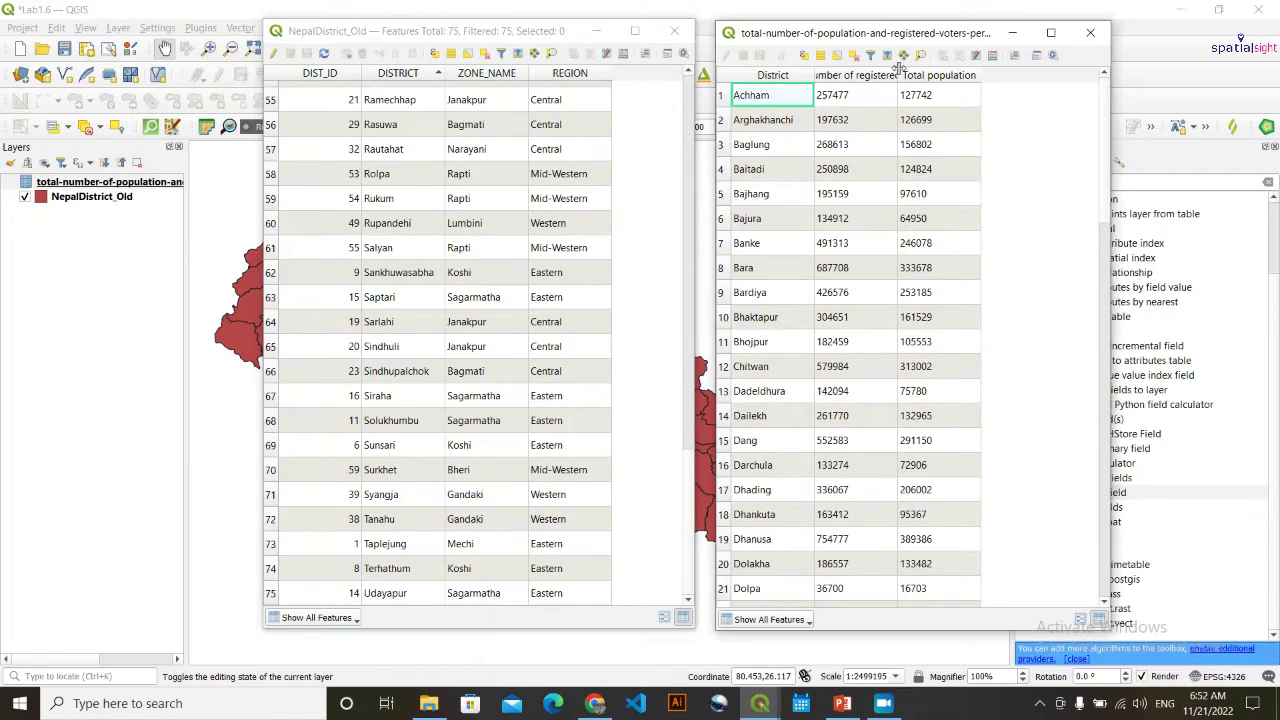
drag(897, 75, 981, 75)
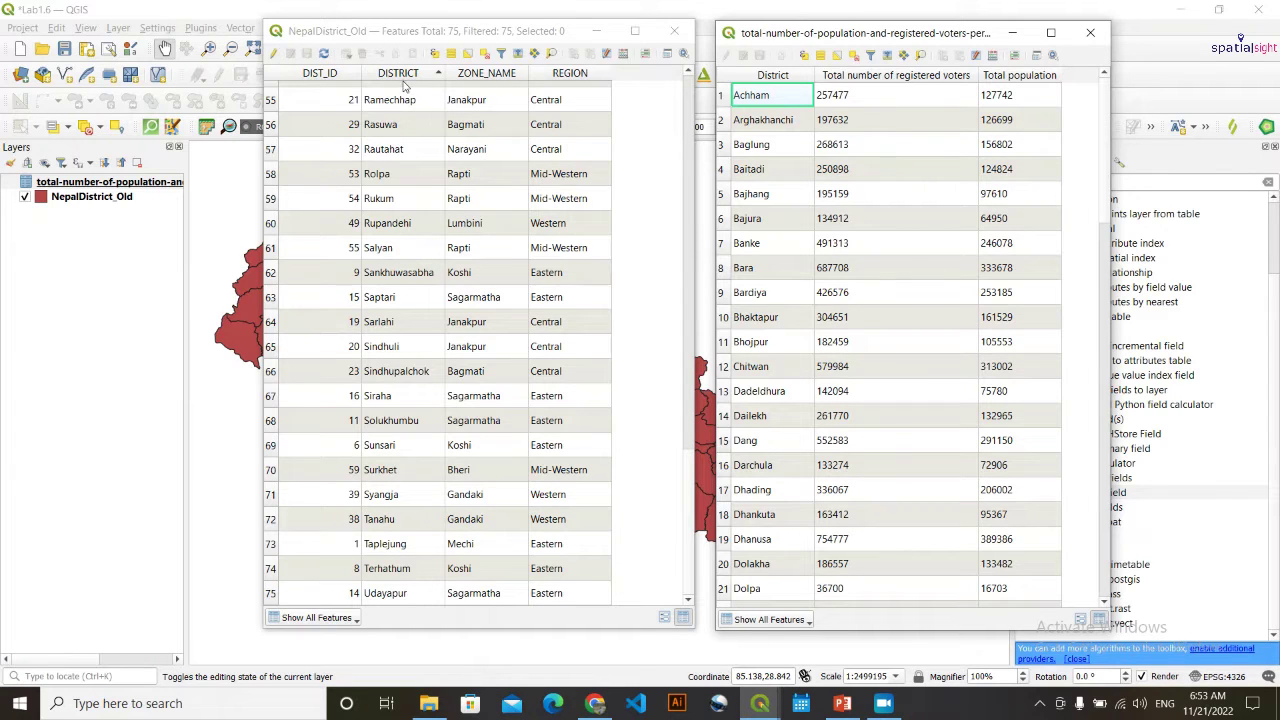
Step: Keep the ascending DISTRICT sort and scroll through both tables comparing district rows
click(403, 80)
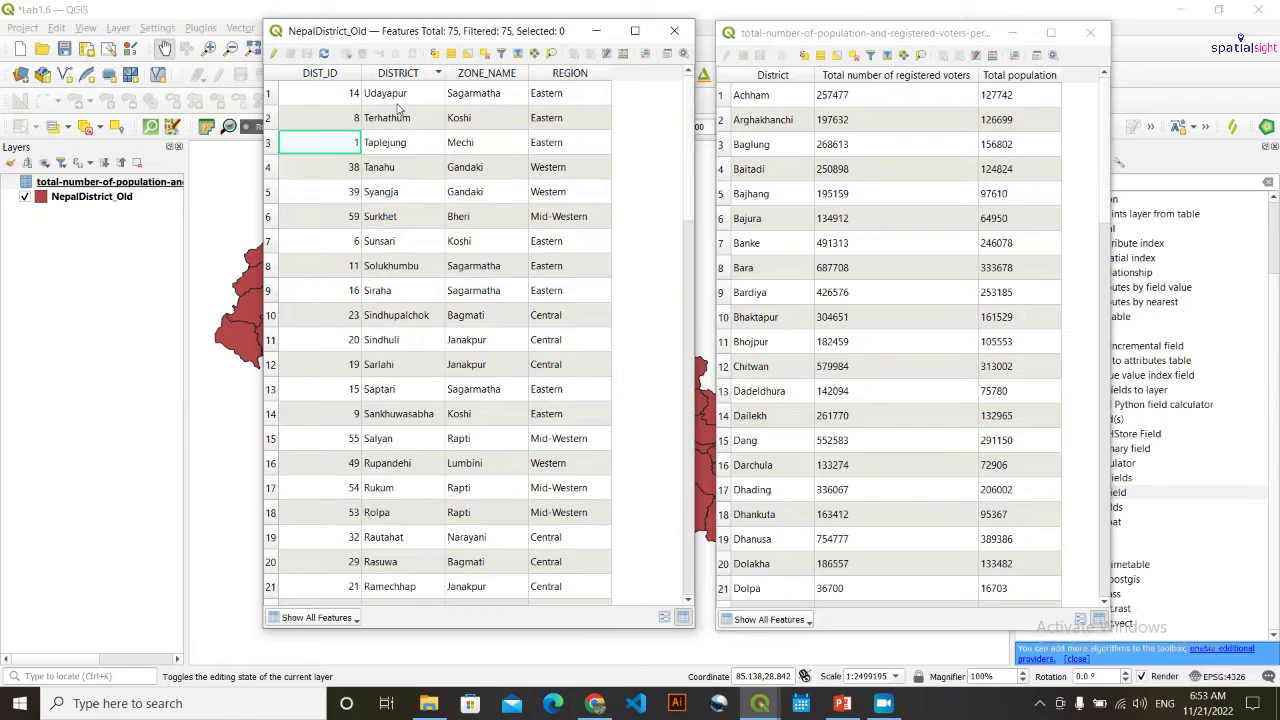
click(403, 78)
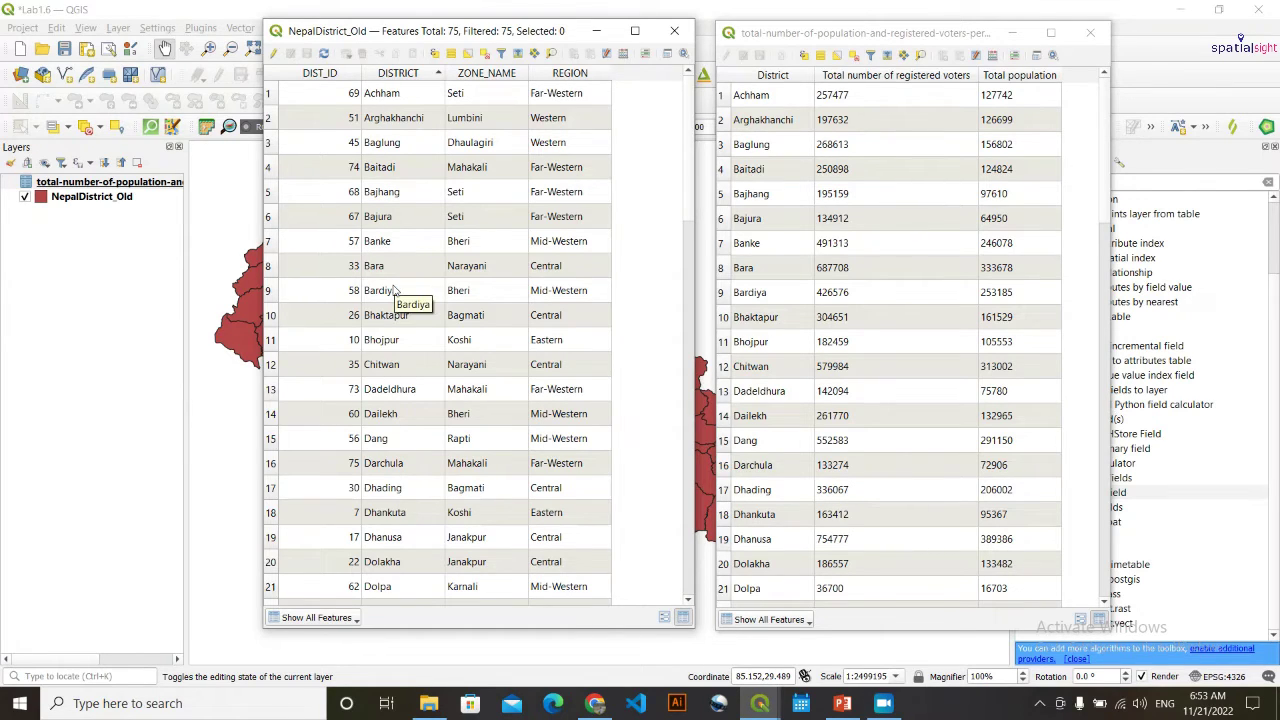
scroll(393, 280, down, 1)
scroll(393, 278, up, 1)
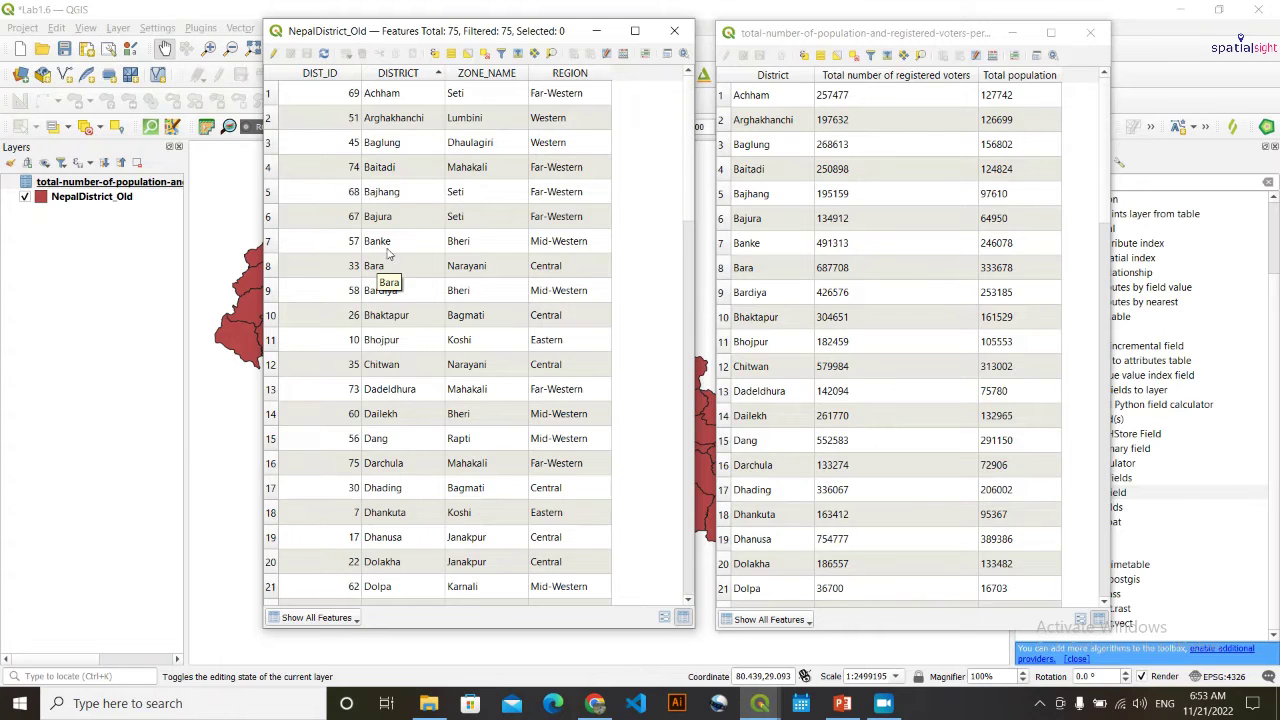
scroll(385, 250, down, 12)
scroll(392, 216, down, 6)
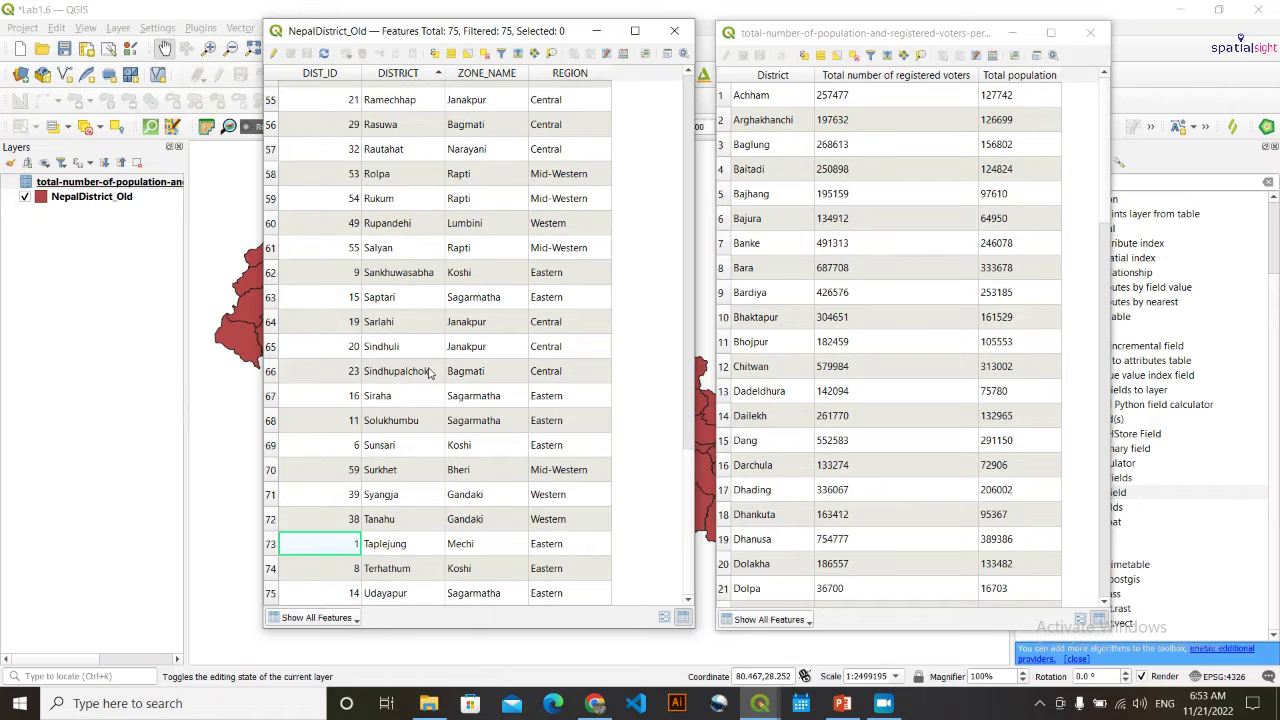
scroll(772, 305, down, 18)
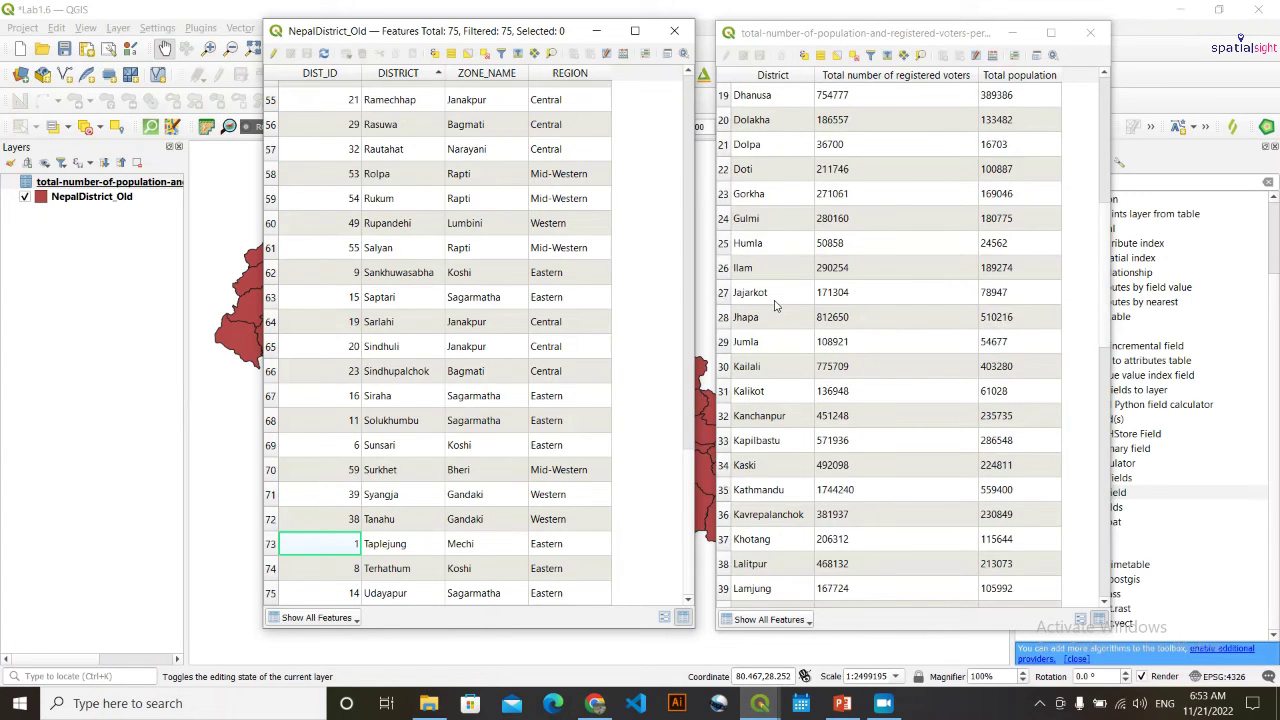
scroll(772, 310, up, 18)
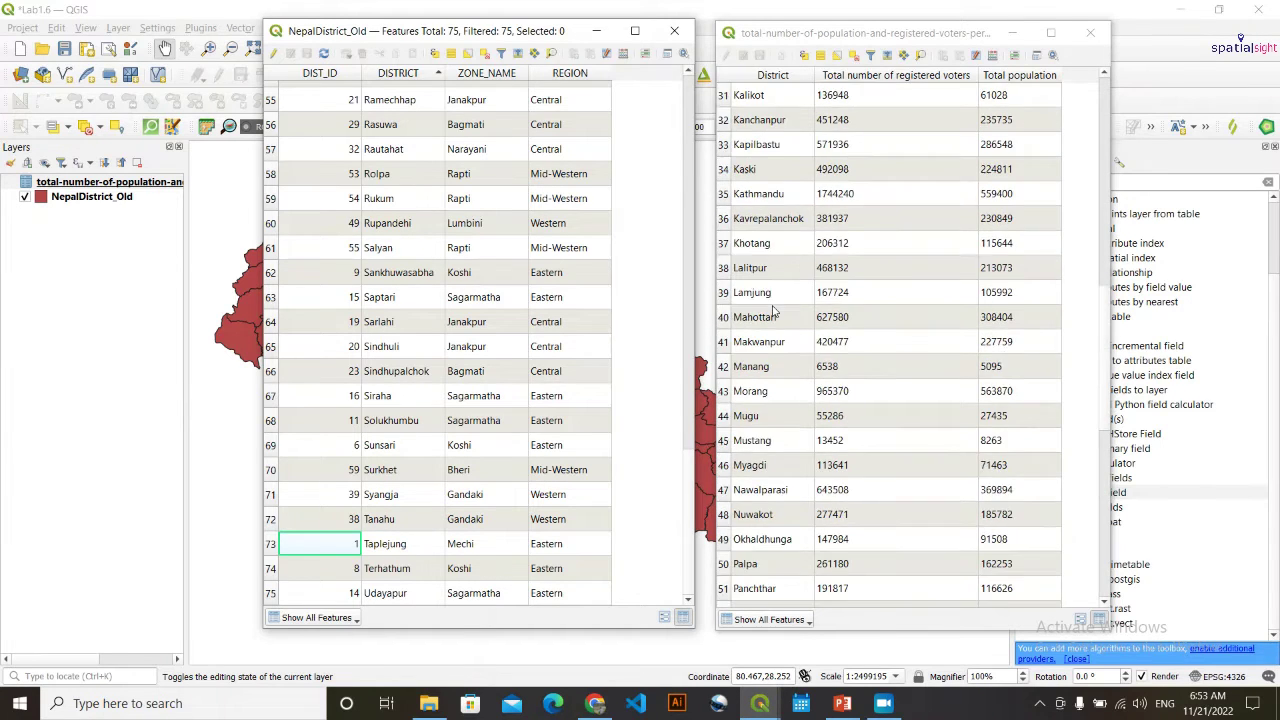
scroll(409, 280, up, 9)
scroll(409, 280, up, 9)
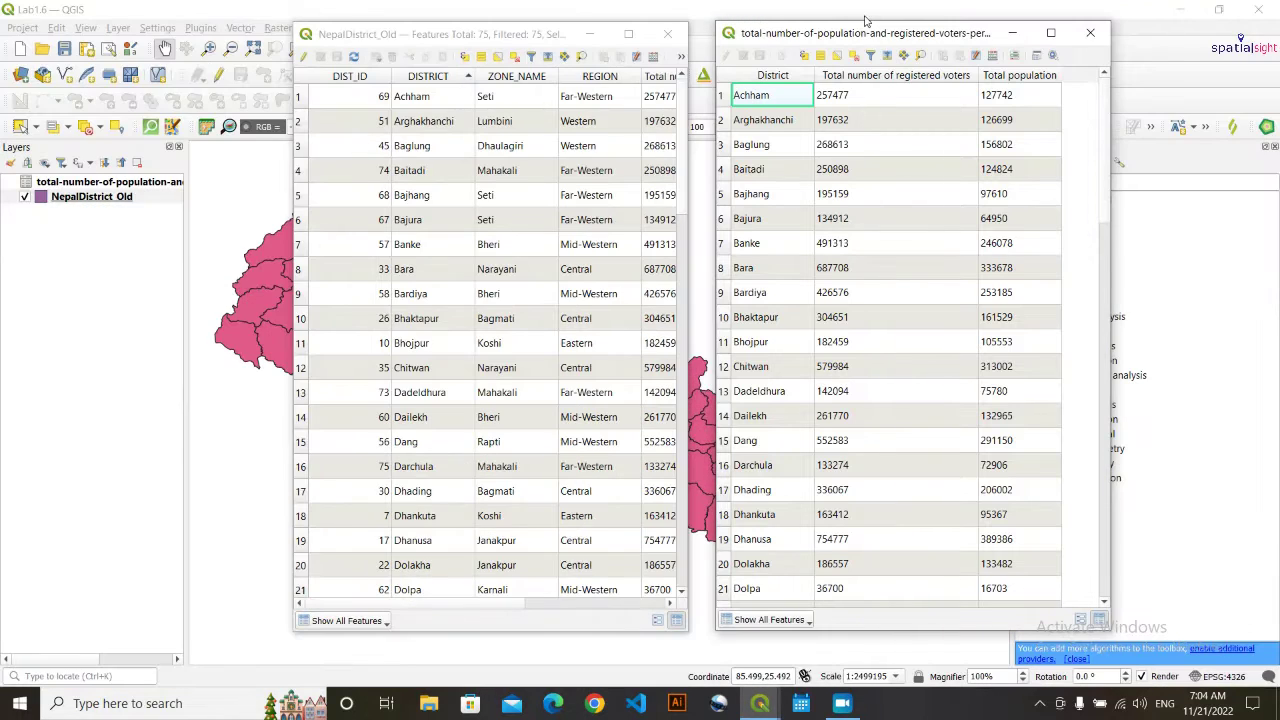
drag(862, 42, 859, 37)
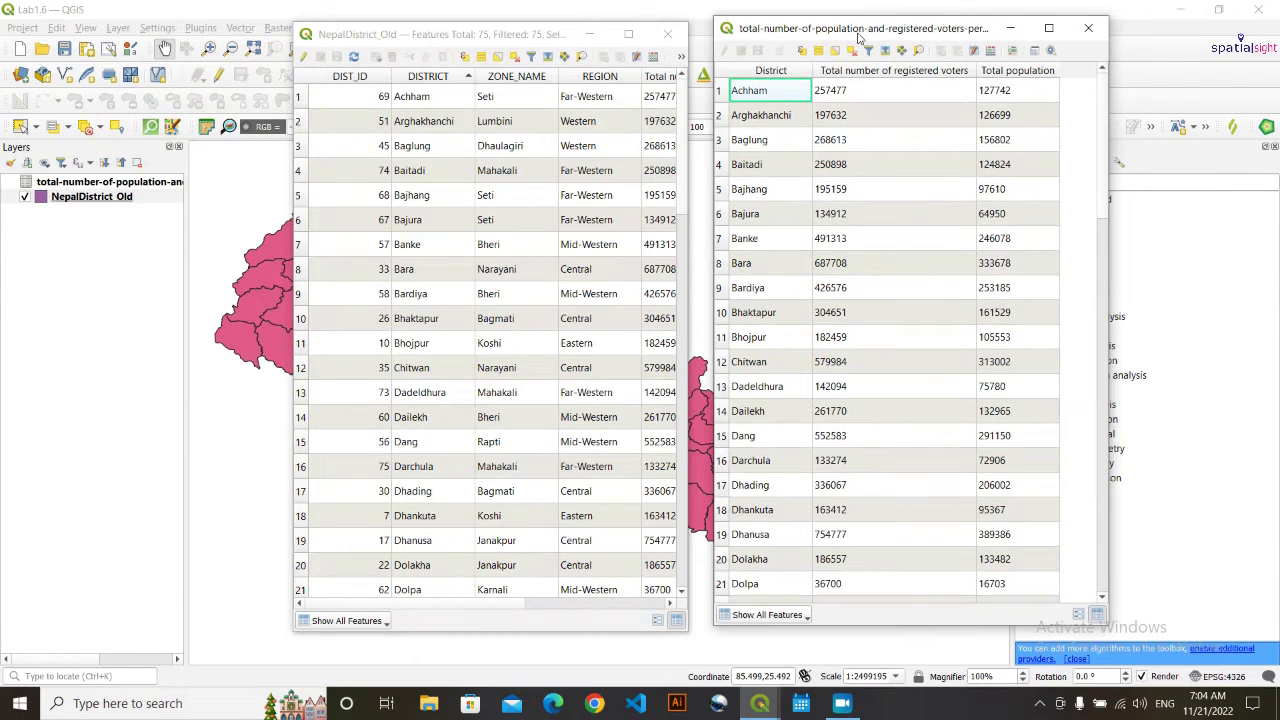
click(776, 72)
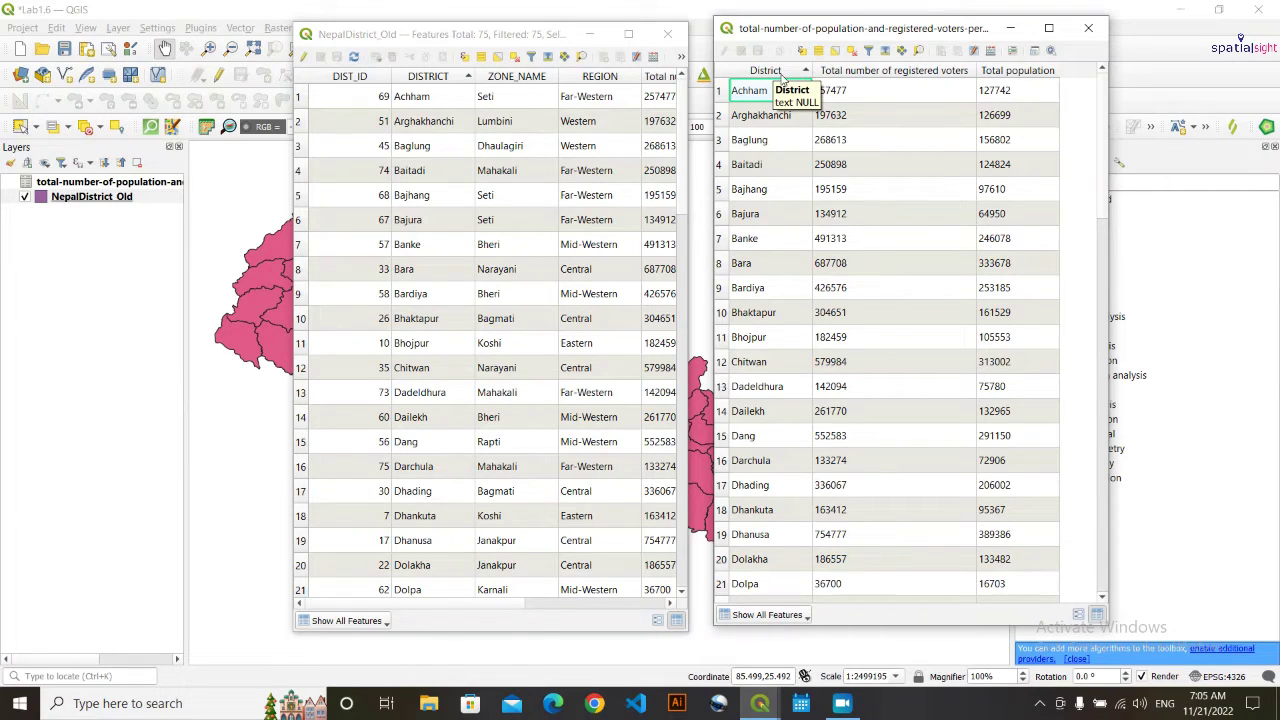
click(433, 38)
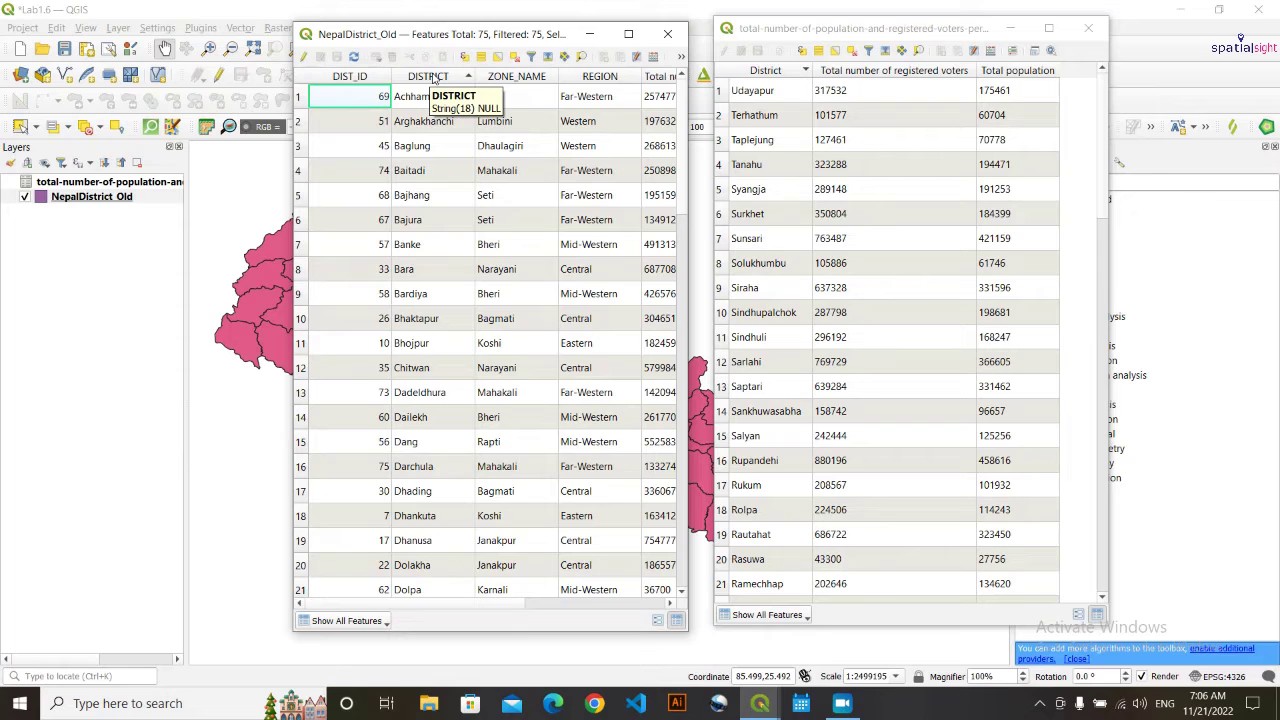
click(790, 18)
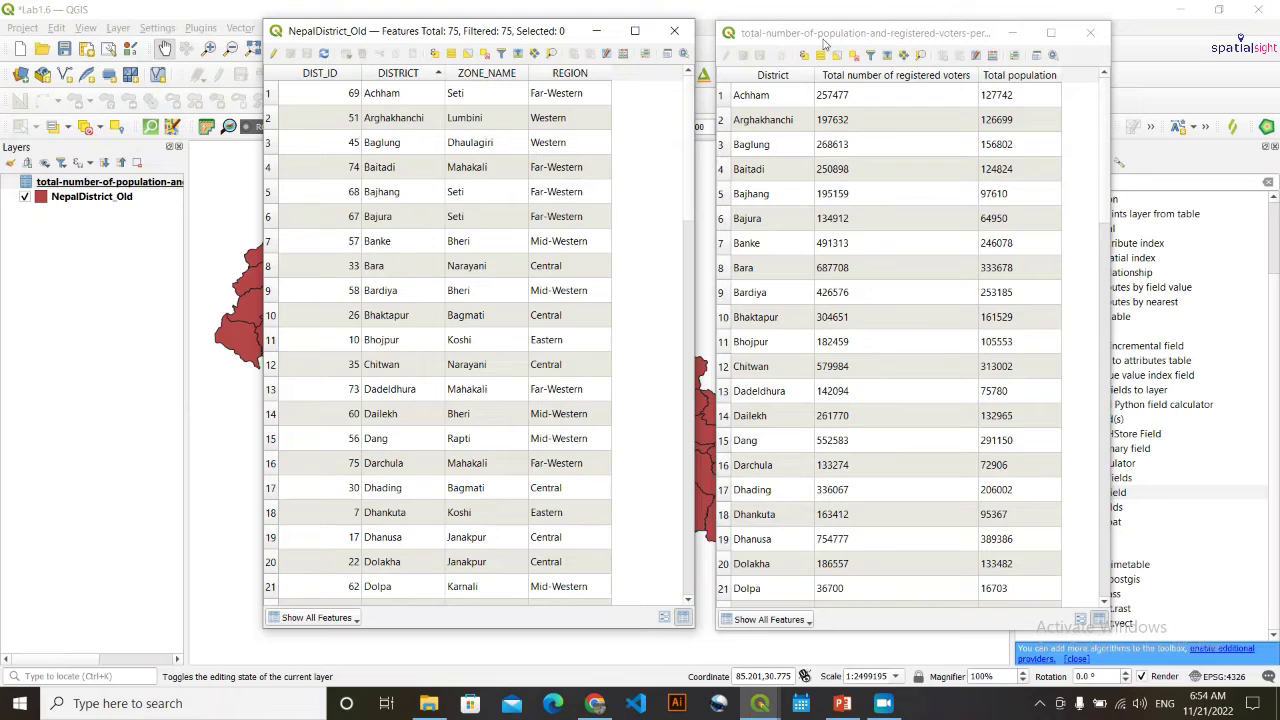
Step: Close both attribute tables and open NepalDistrict_Old's layer properties
click(905, 35)
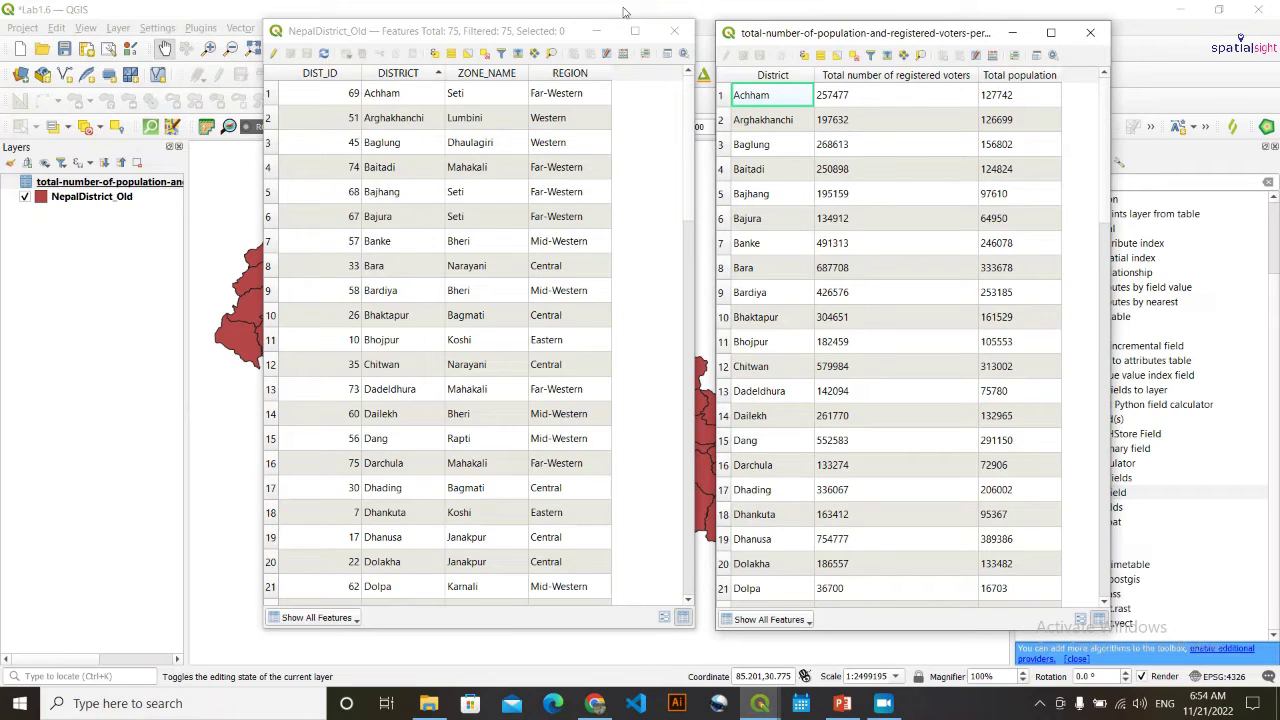
click(470, 33)
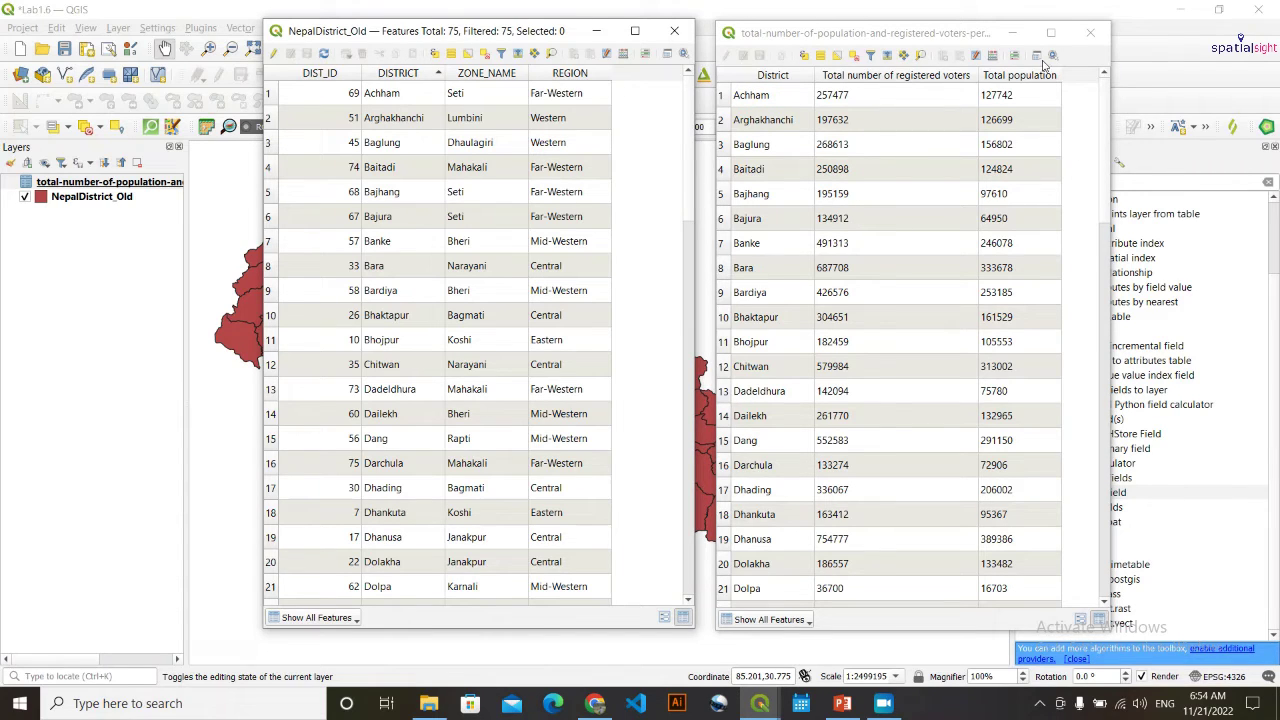
click(1012, 33)
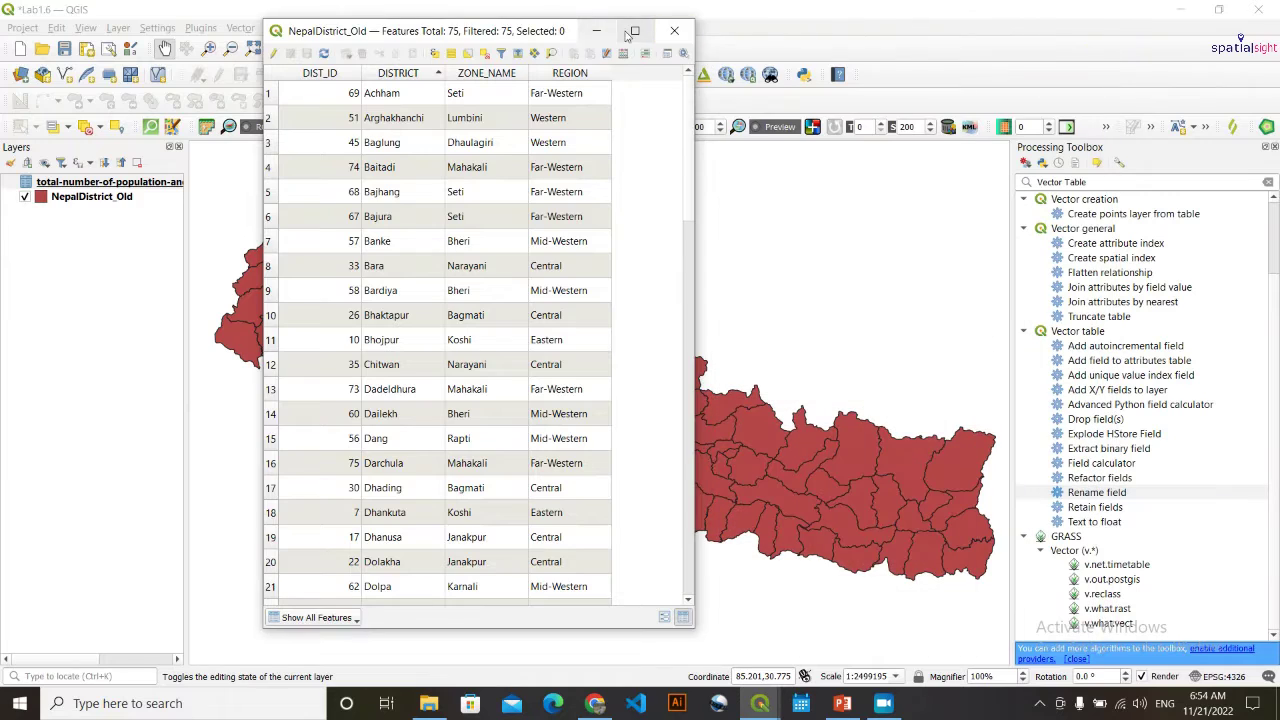
click(674, 31)
mouse_move(764, 697)
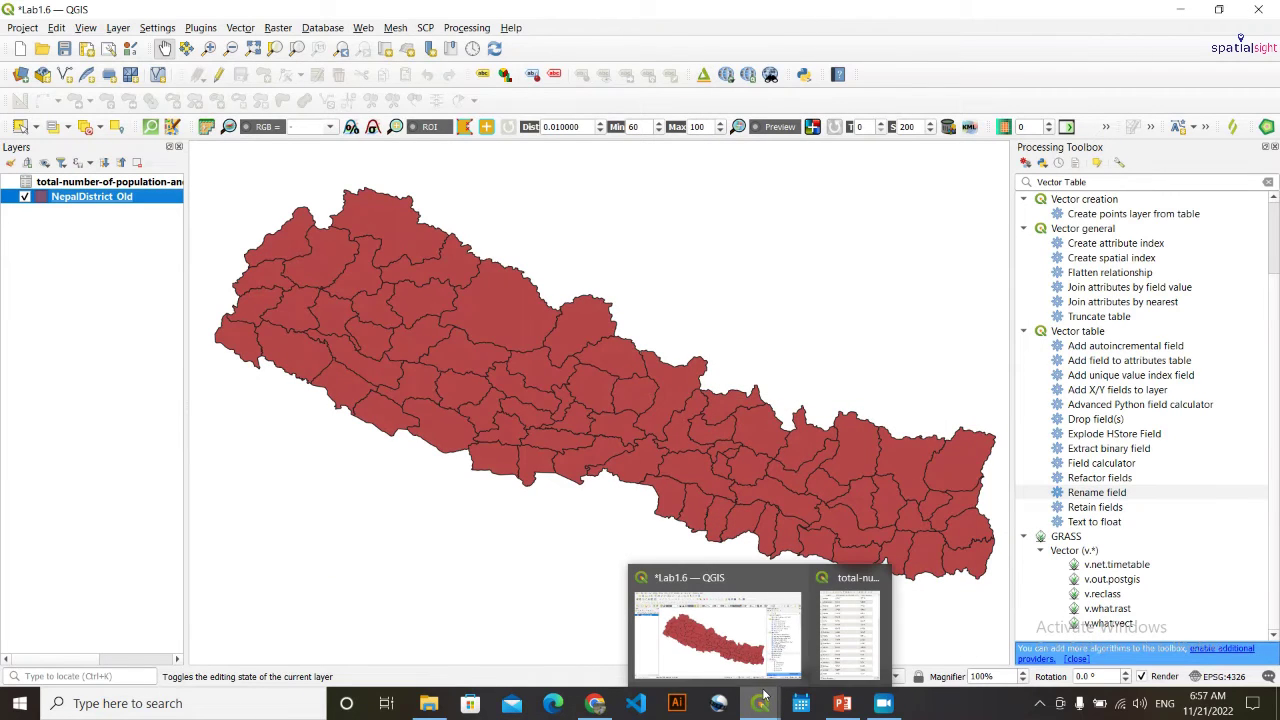
click(100, 451)
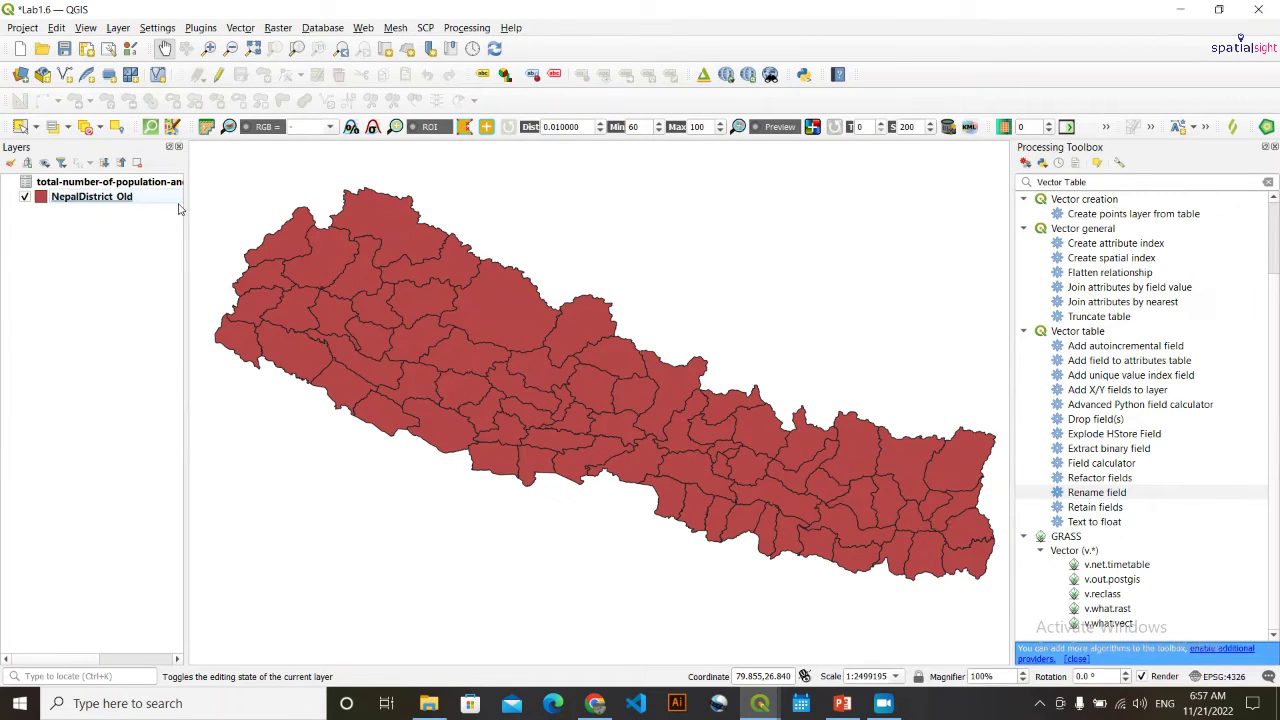
click(115, 197)
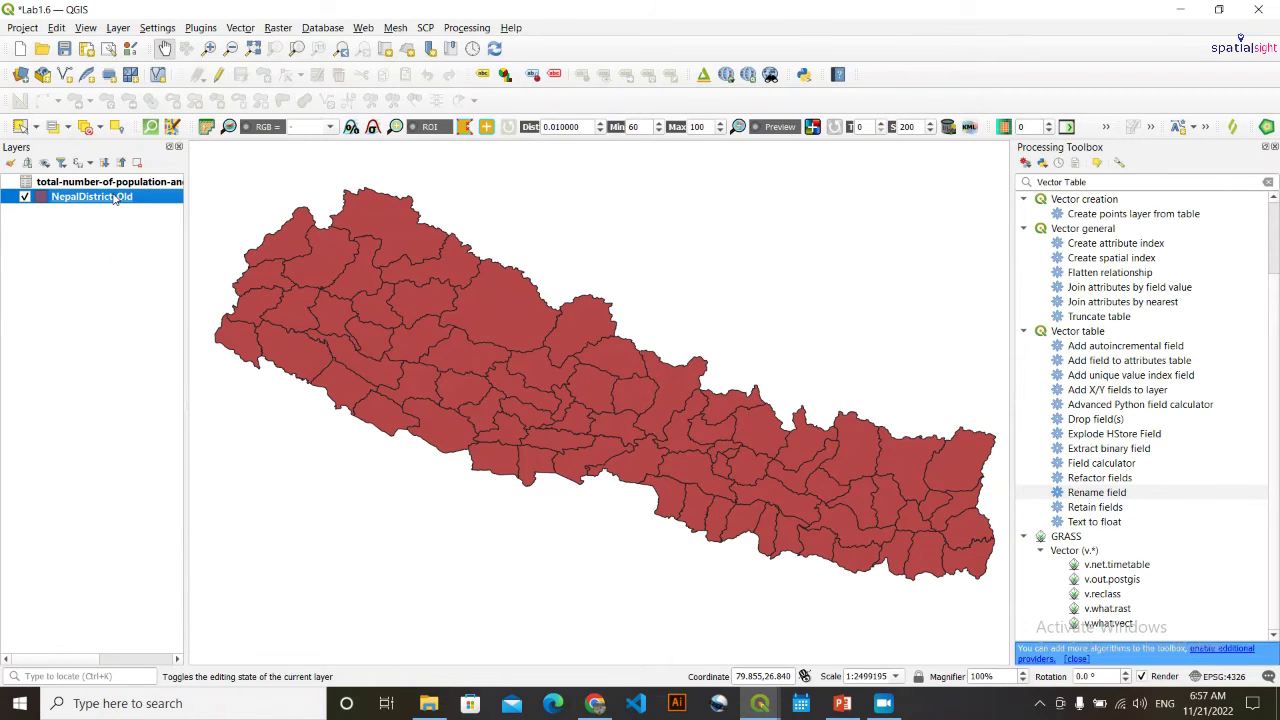
double_click(115, 197)
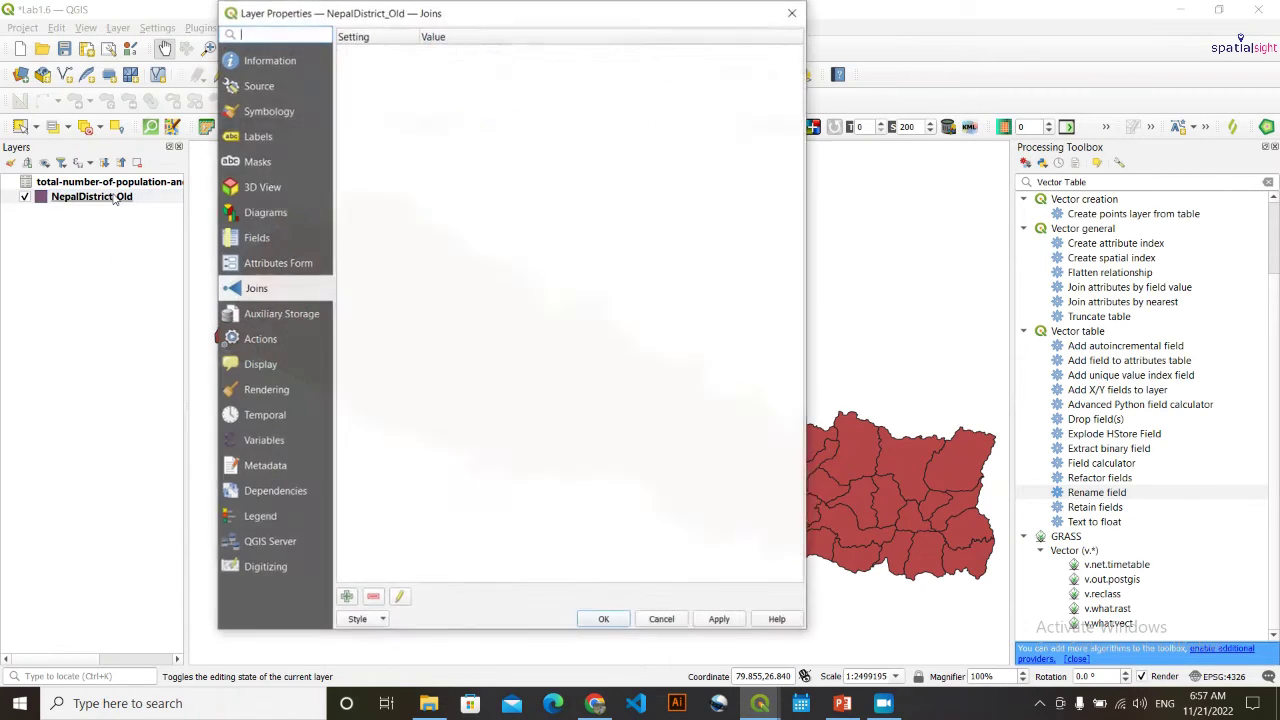
Step: Add a join to the population CSV layer, matching its District field to DISTRICT
click(347, 598)
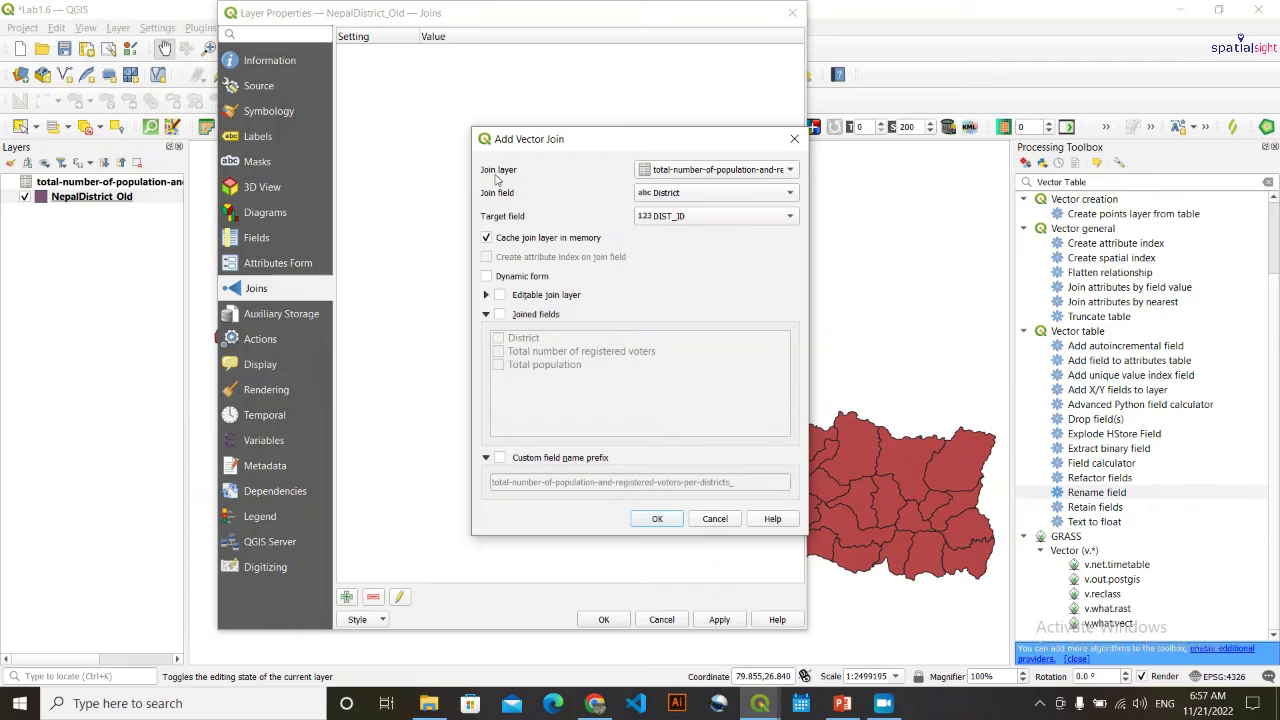
click(793, 172)
click(638, 166)
click(727, 198)
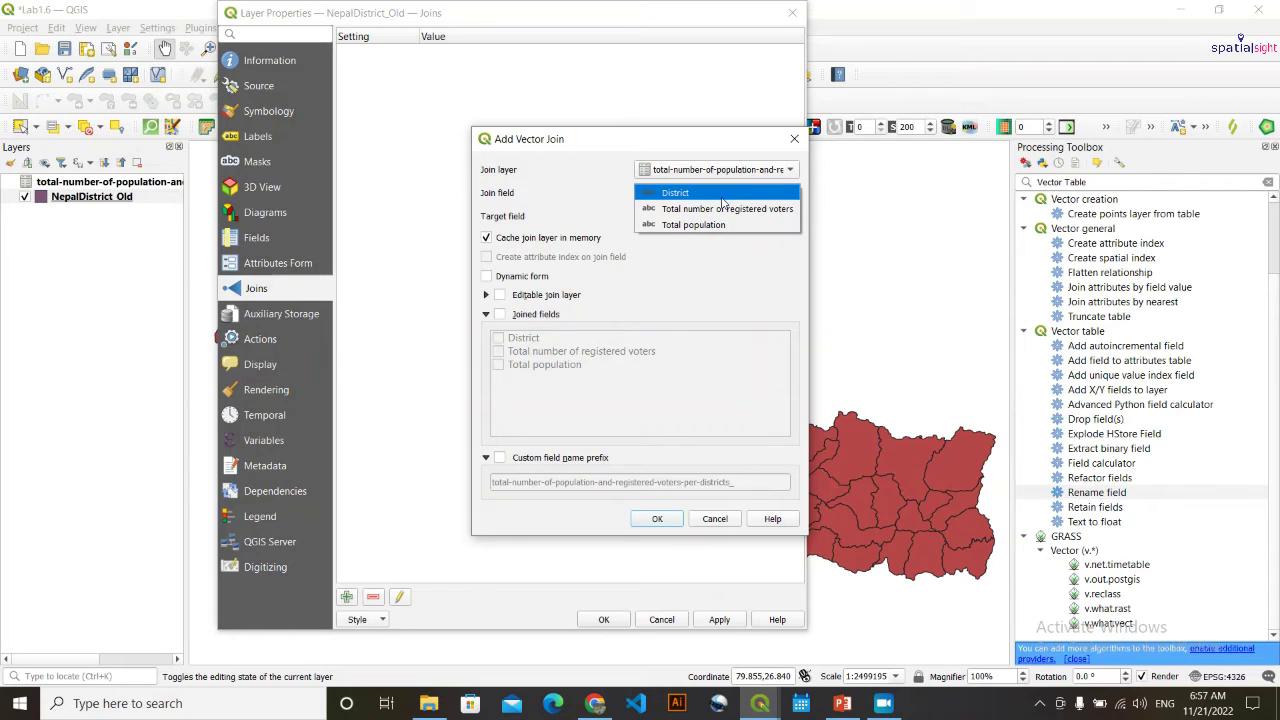
click(685, 194)
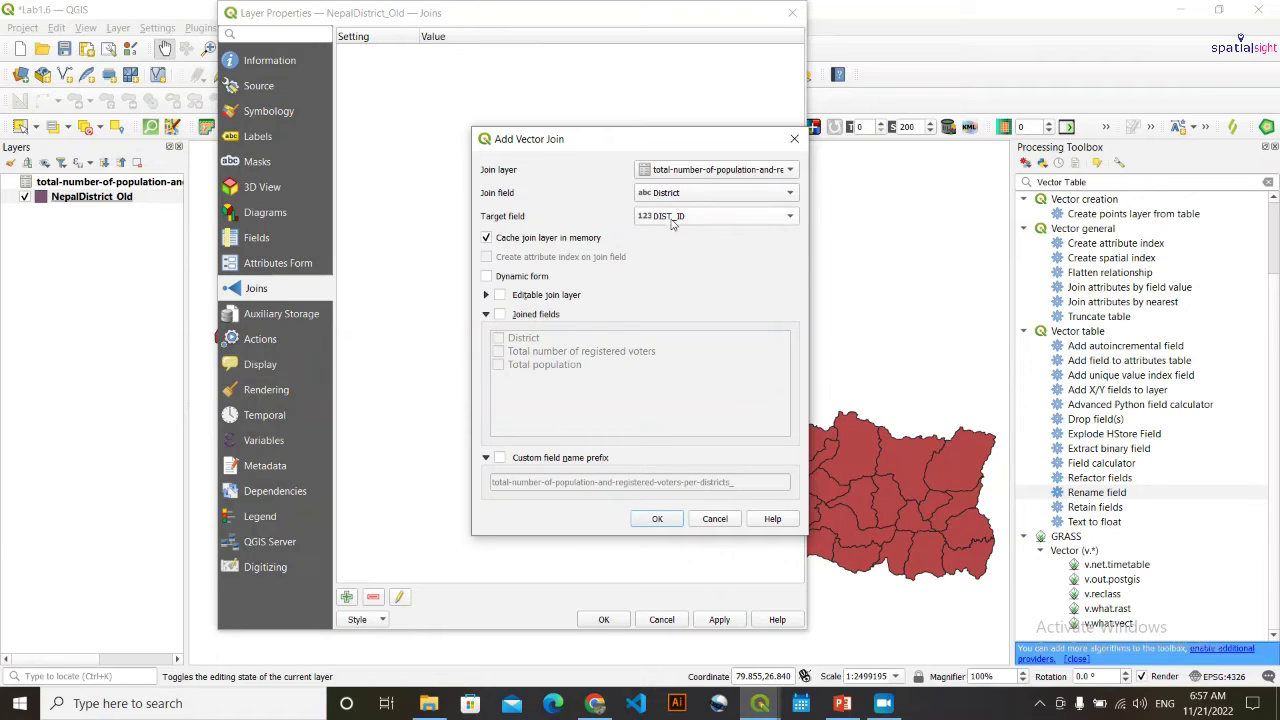
click(672, 218)
click(705, 235)
Step: Limit the join to the voters and population columns with an empty custom prefix
click(500, 314)
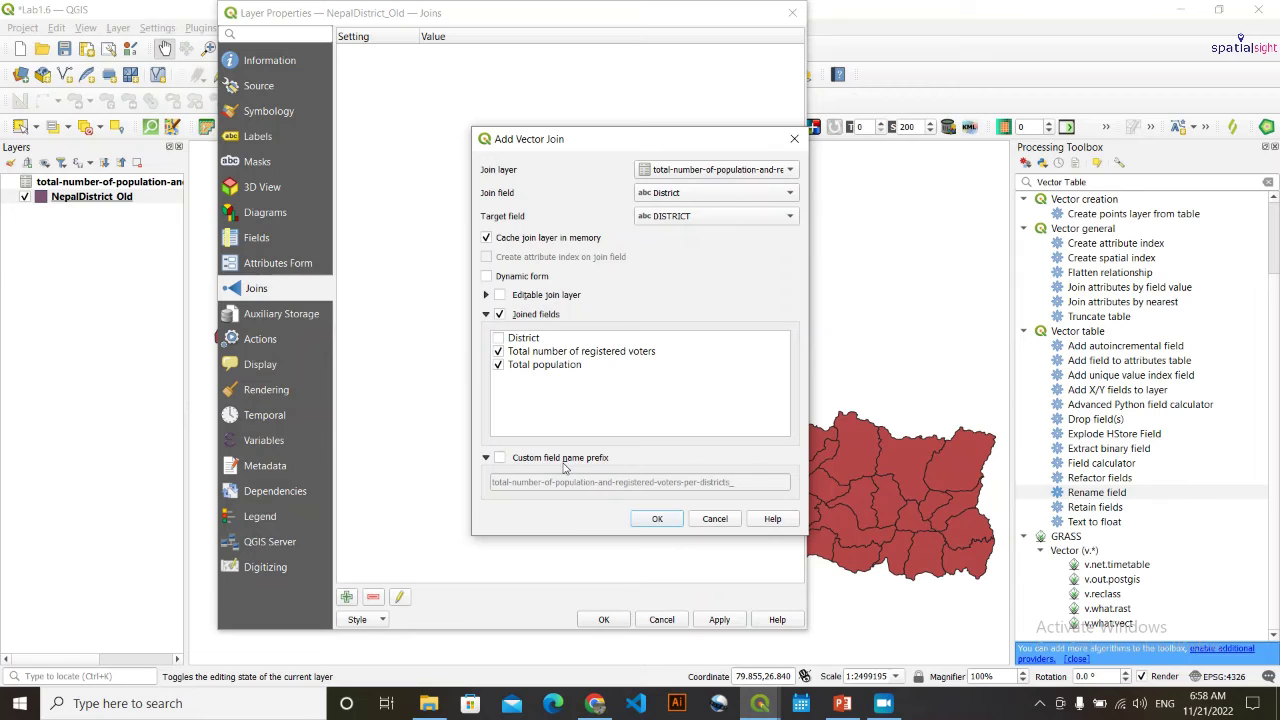
click(499, 459)
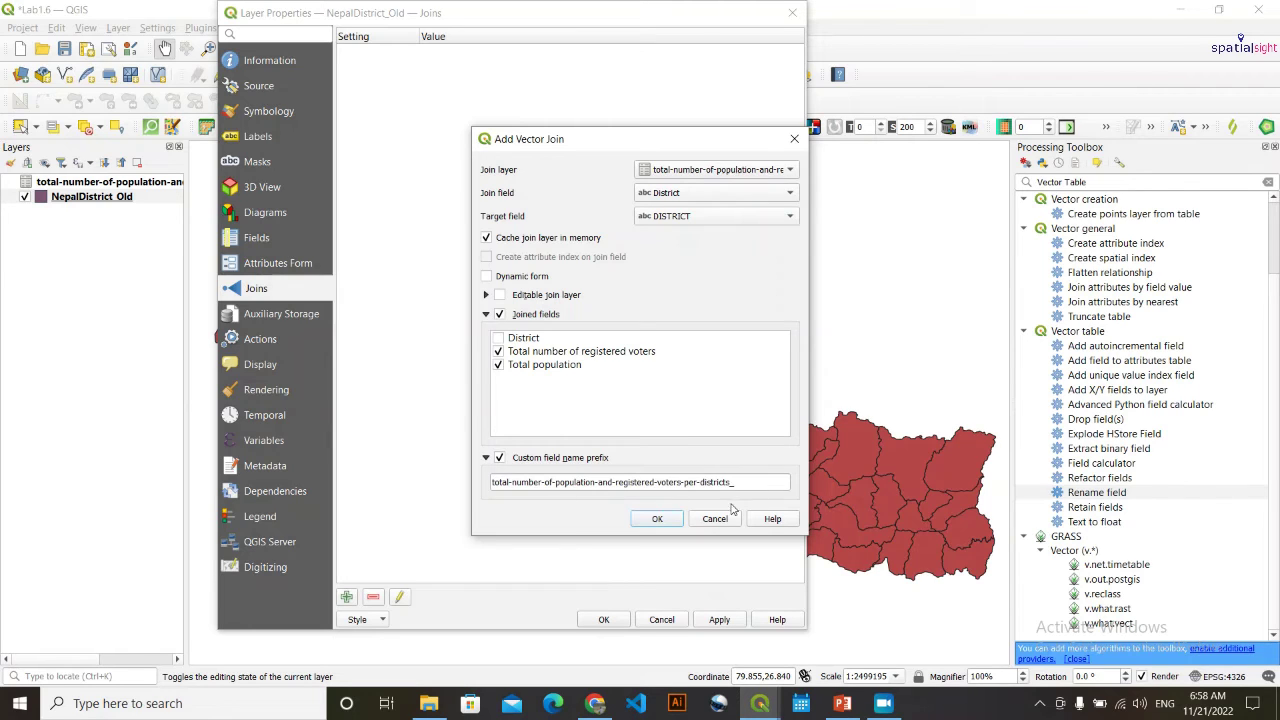
click(753, 483)
drag(744, 482, 484, 478)
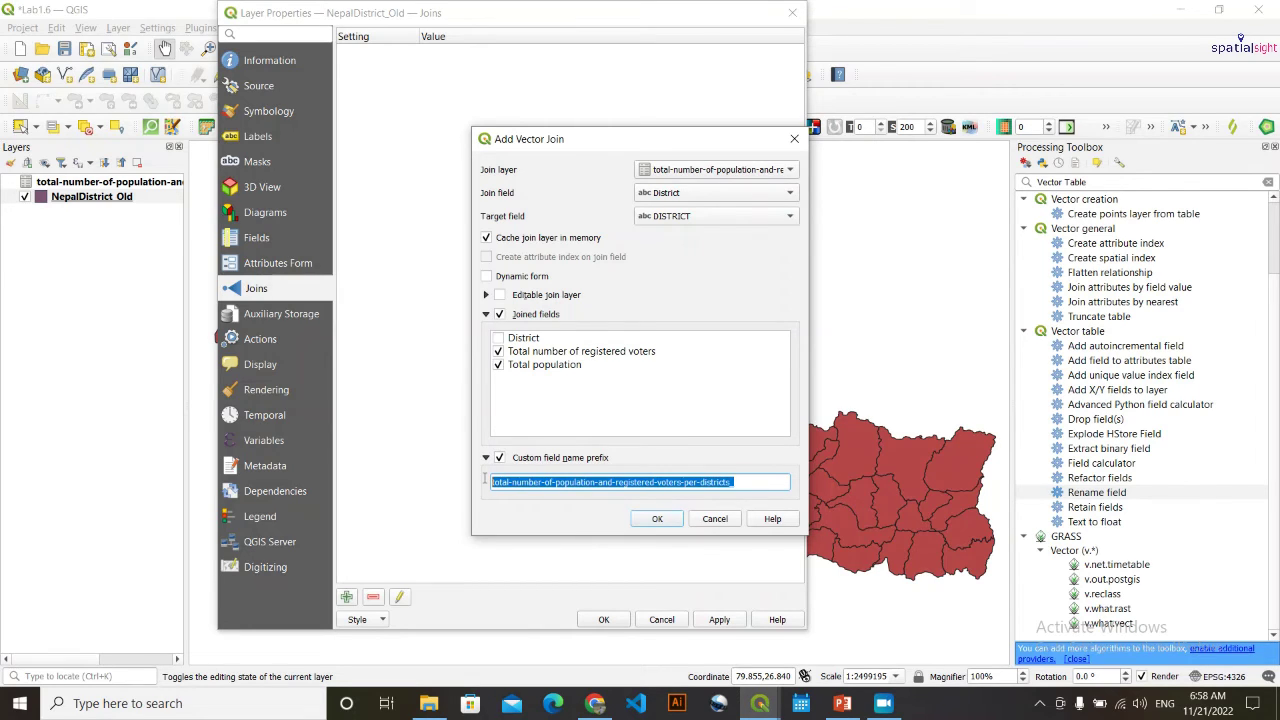
key(BackSpace)
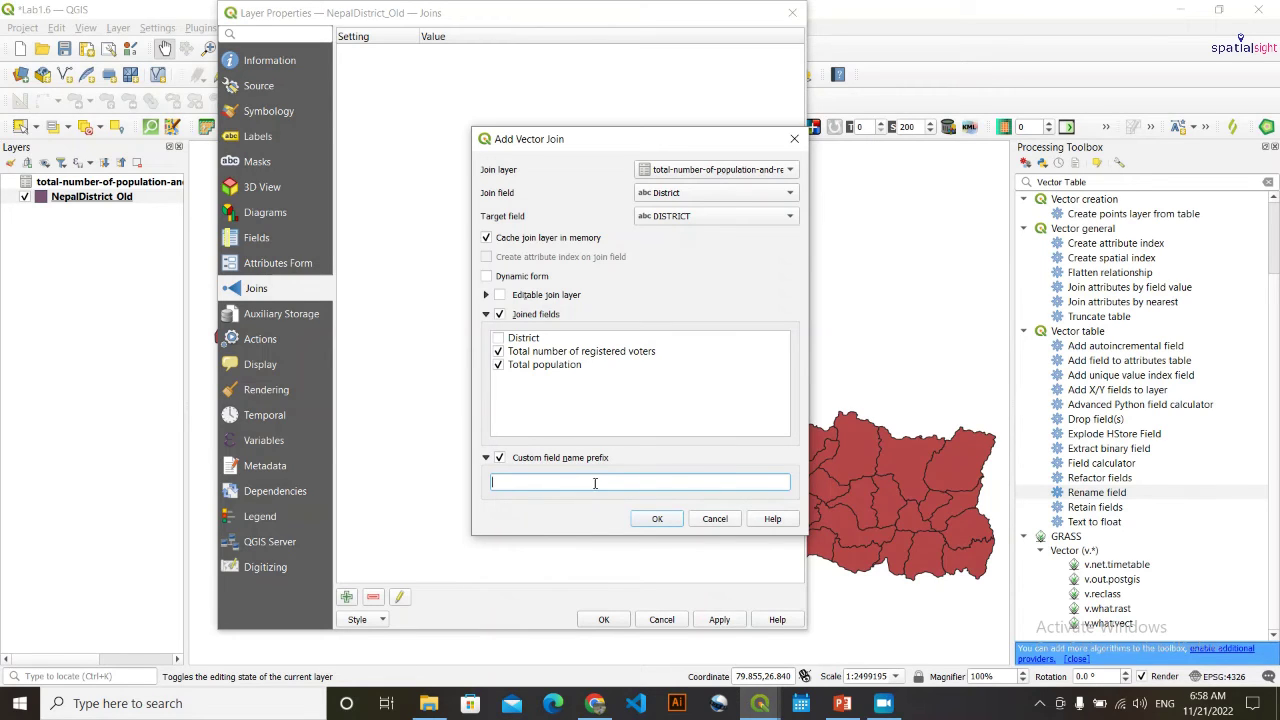
click(657, 519)
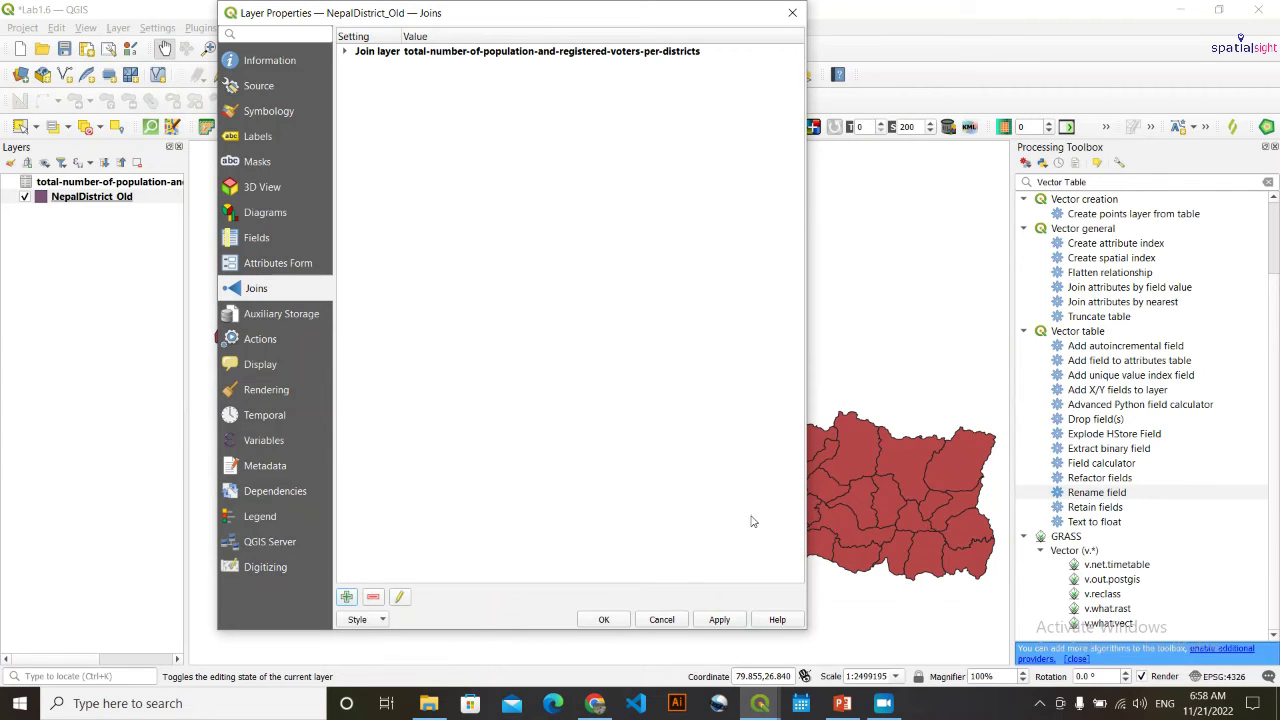
Step: Apply the join, then open NepalDistrict_Old's attribute table and widen both joined columns
click(719, 620)
click(604, 620)
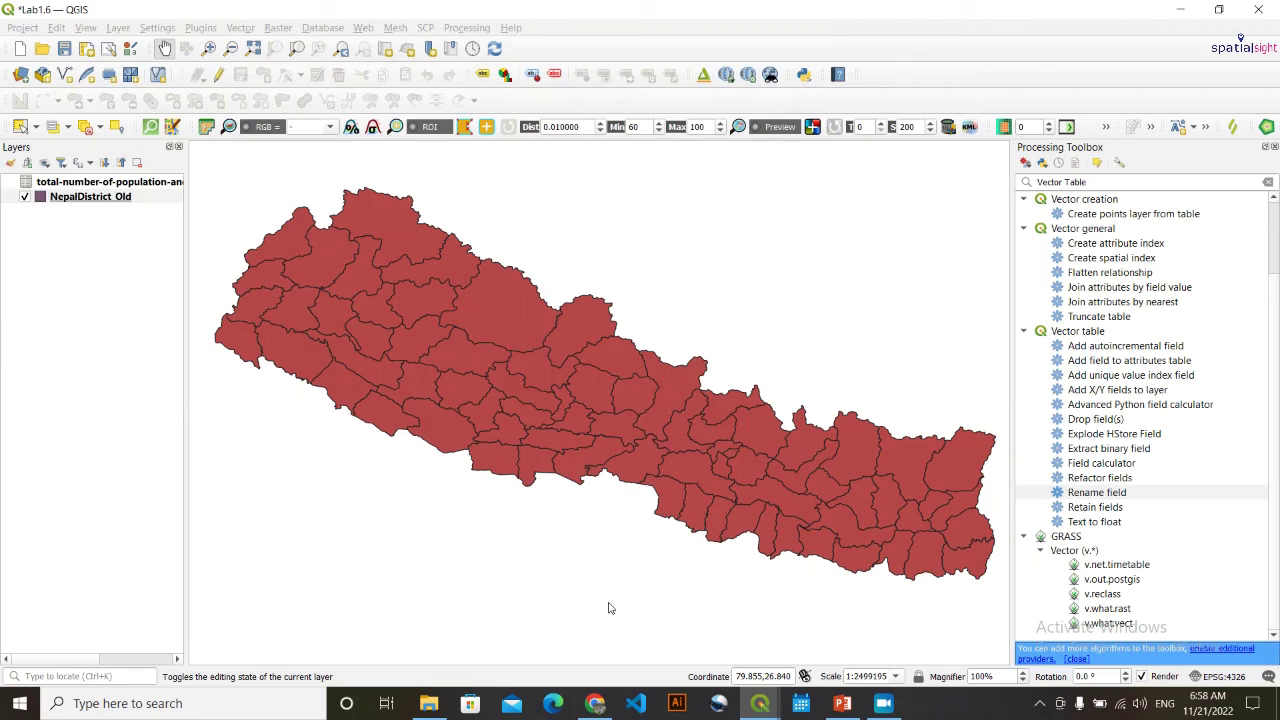
right_click(118, 200)
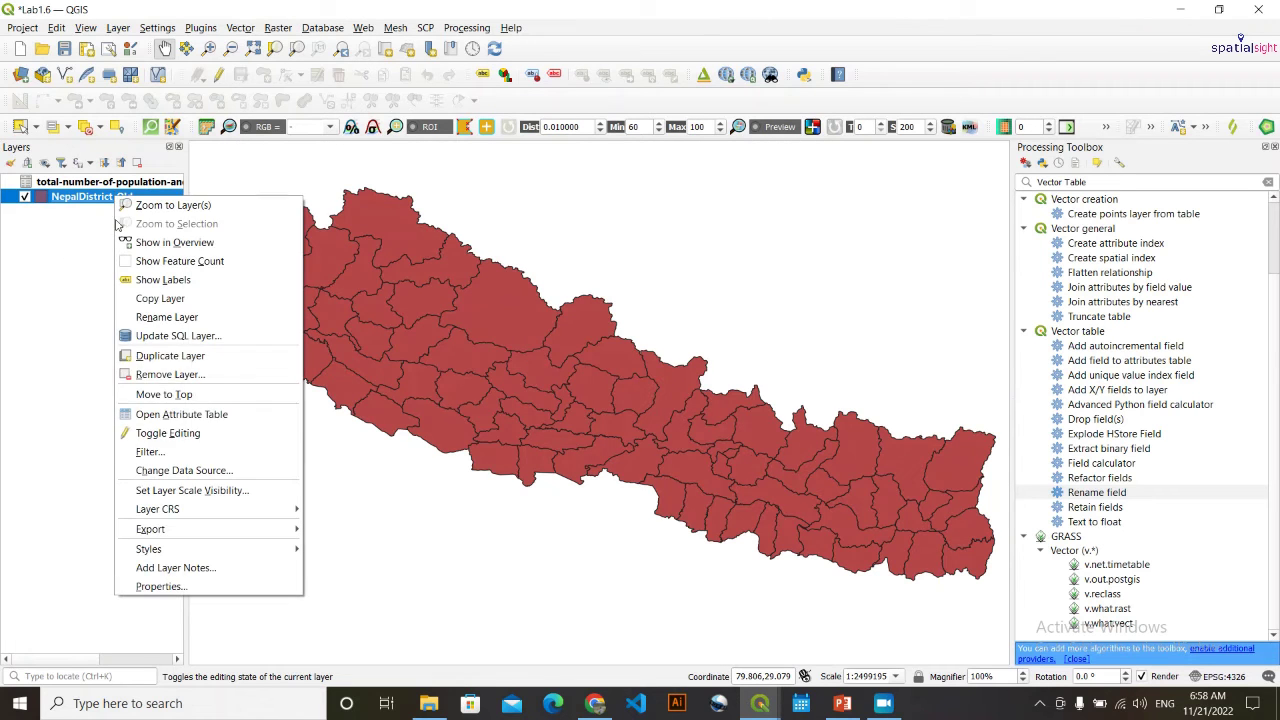
click(205, 413)
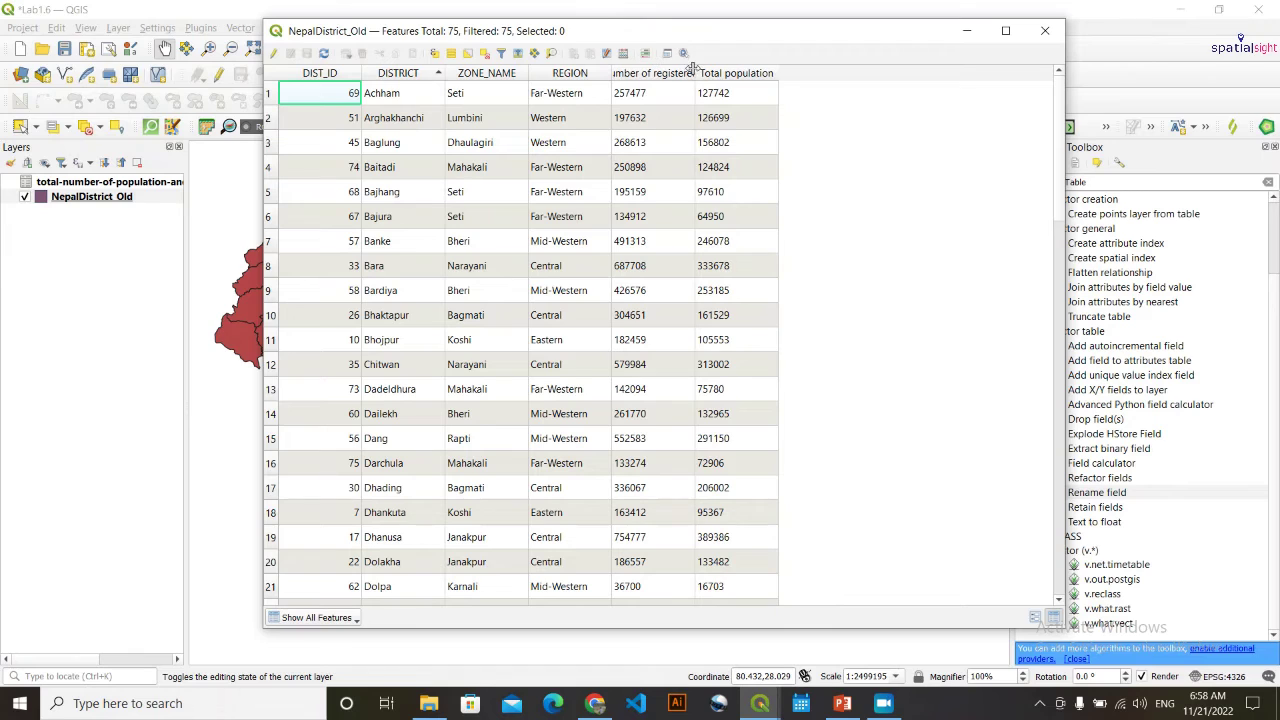
drag(697, 72, 762, 92)
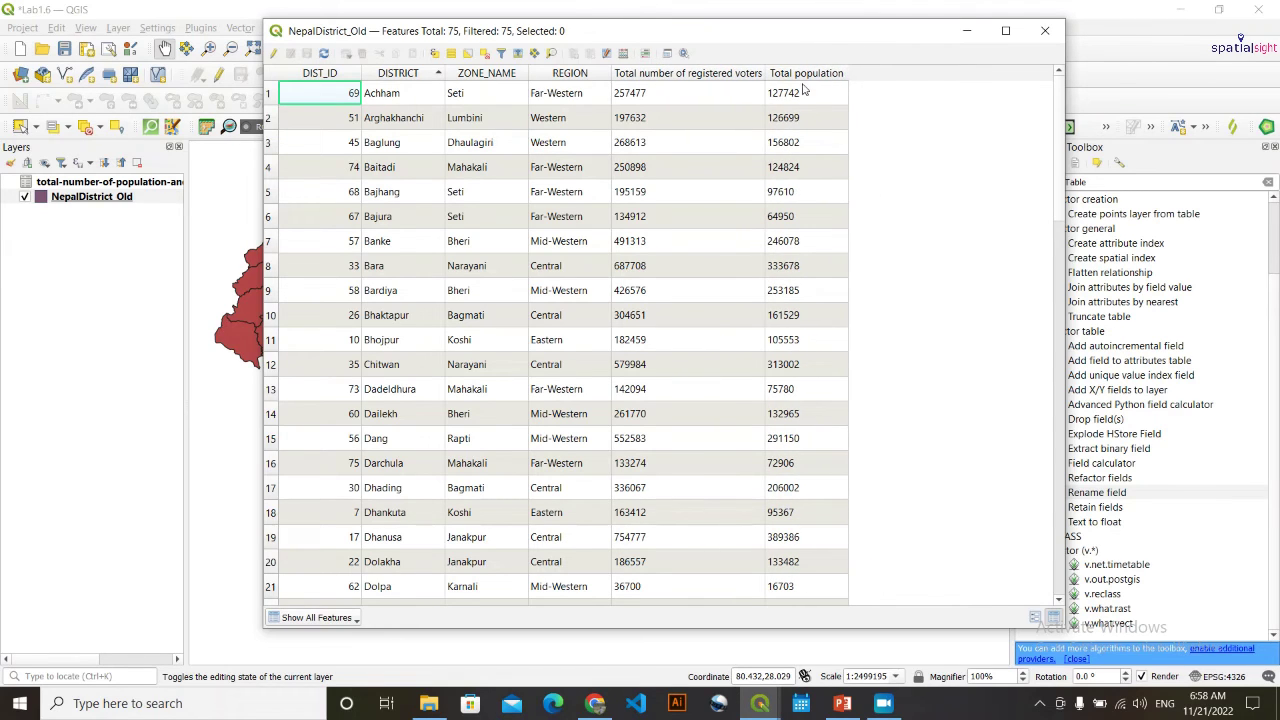
drag(848, 73, 879, 74)
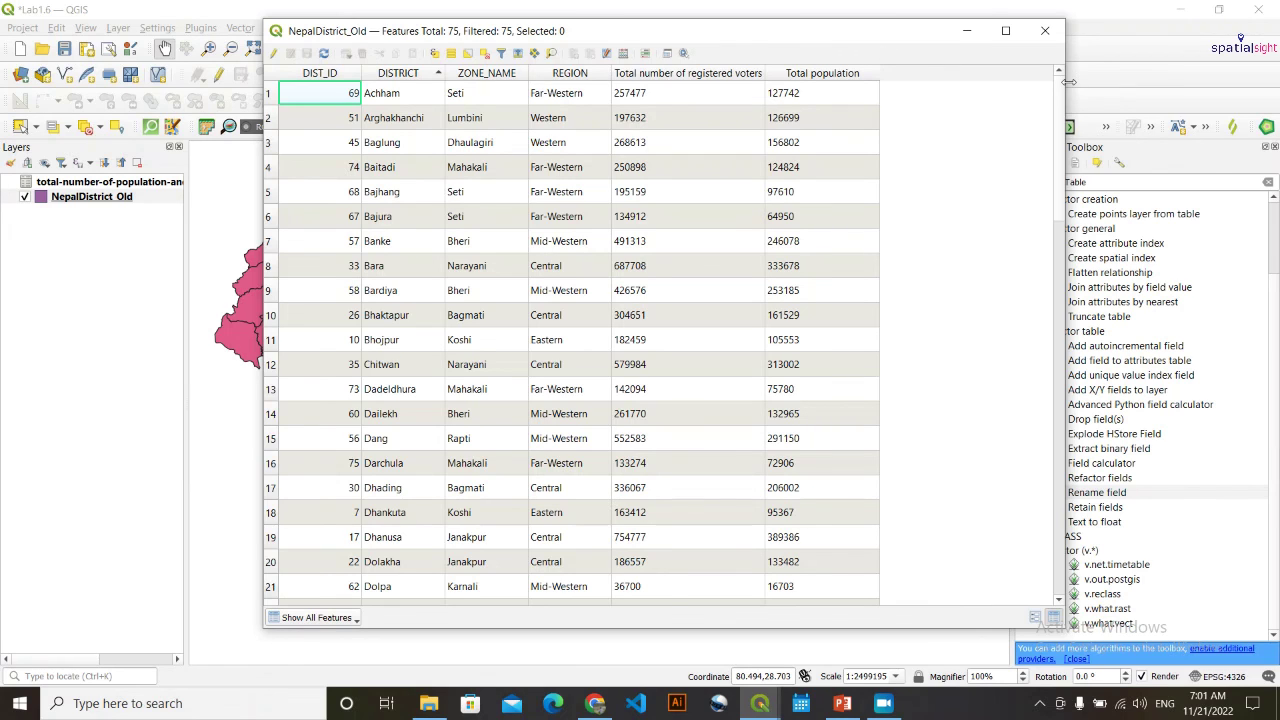
drag(1069, 81, 992, 89)
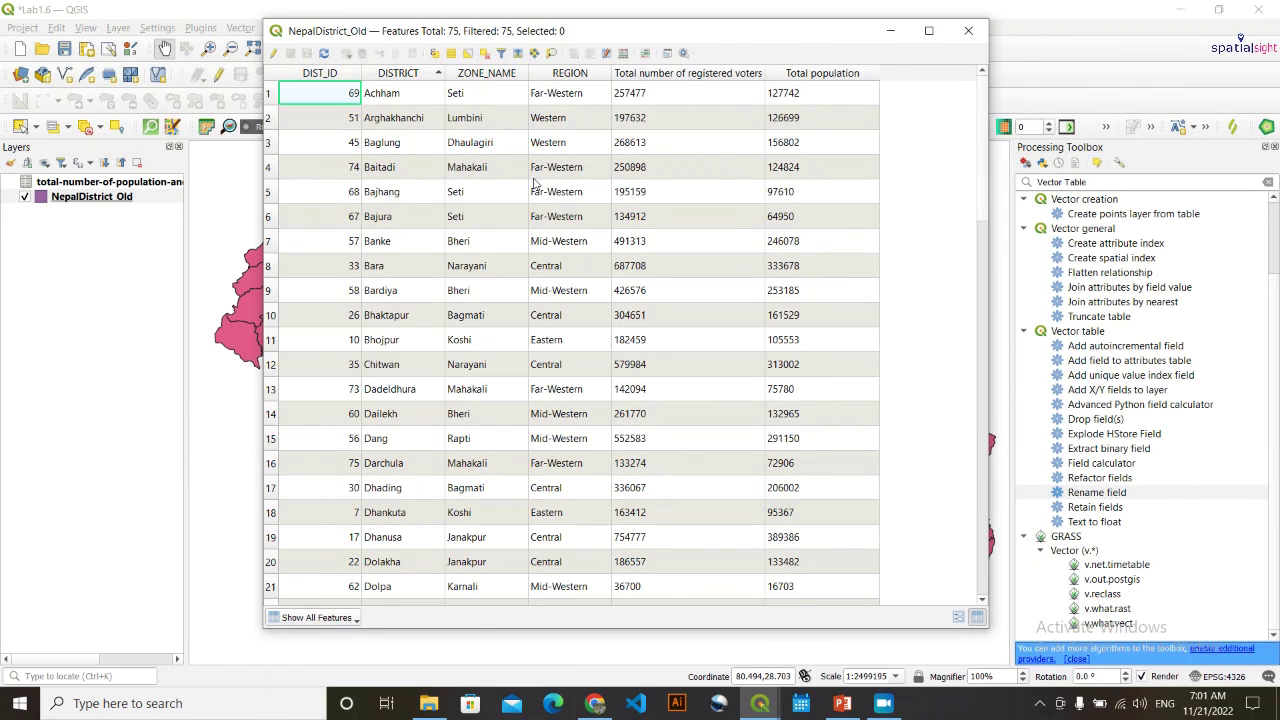